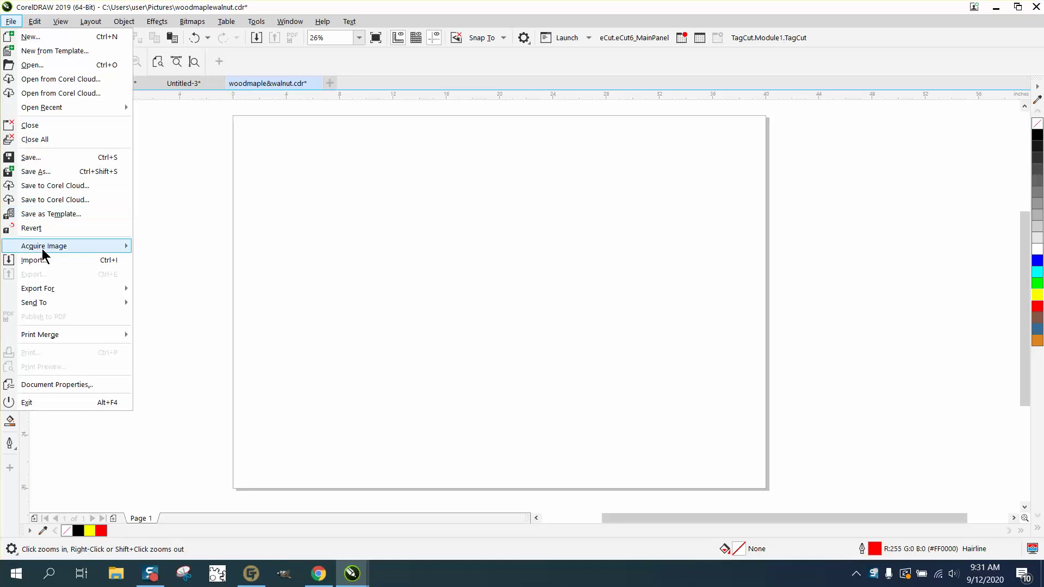
Import woodmaple&walnut.cdr from the Pictures folder onto the page and delete the imported images
left_click(47, 259)
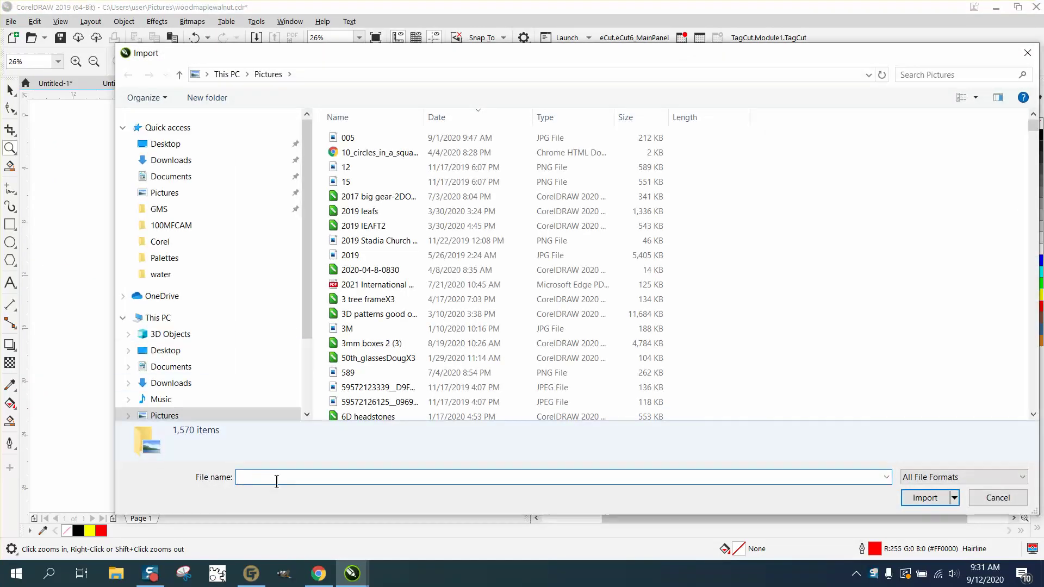
type("wood")
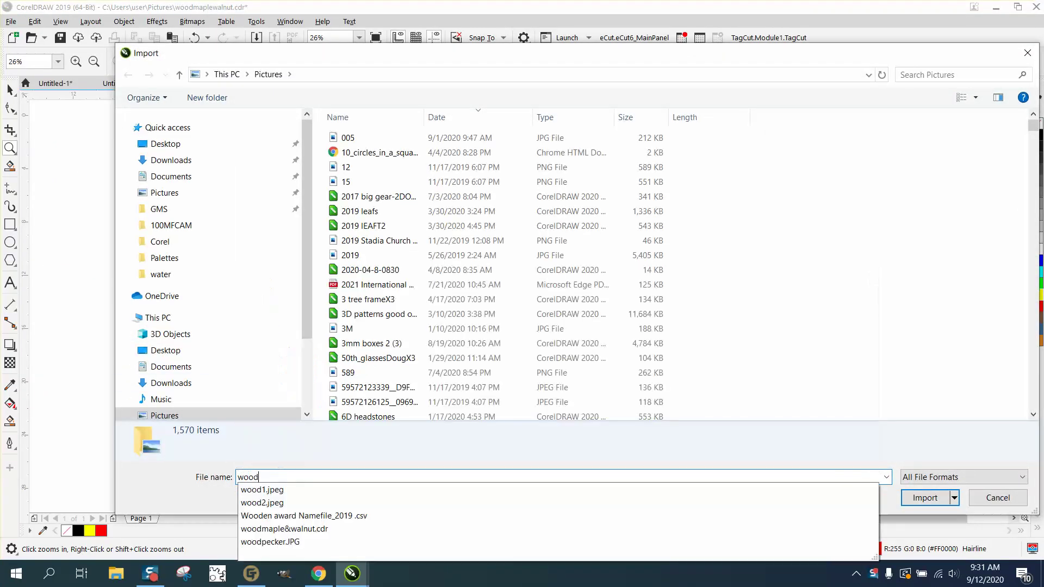
left_click(298, 530)
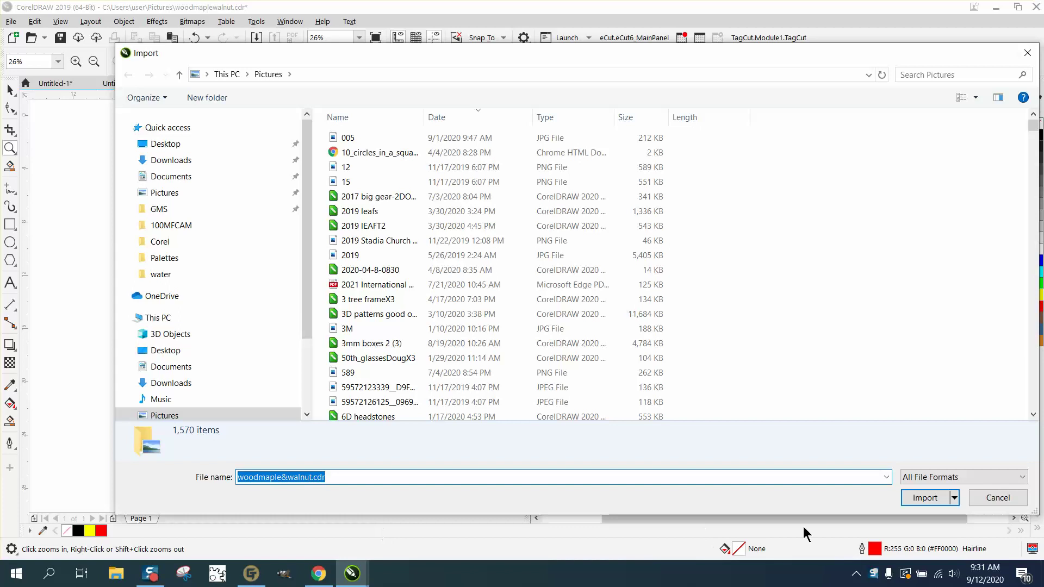
left_click(919, 498)
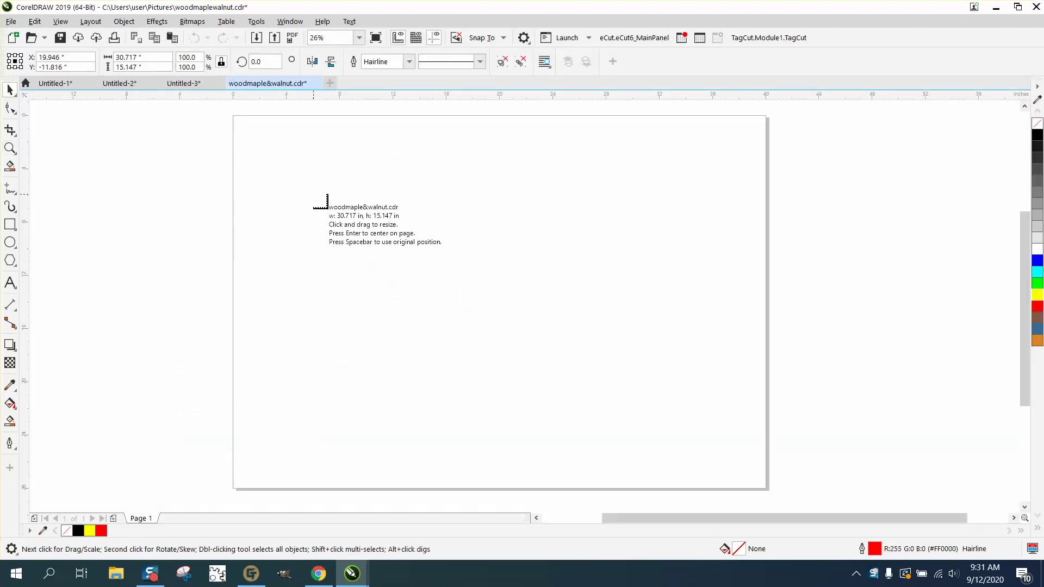
left_click(314, 195)
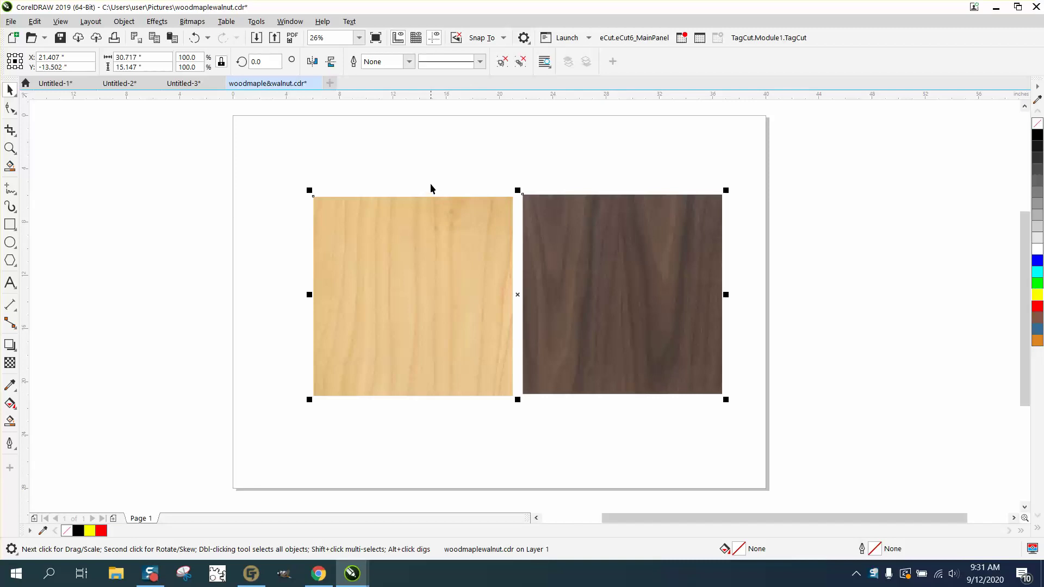
key("Delete")
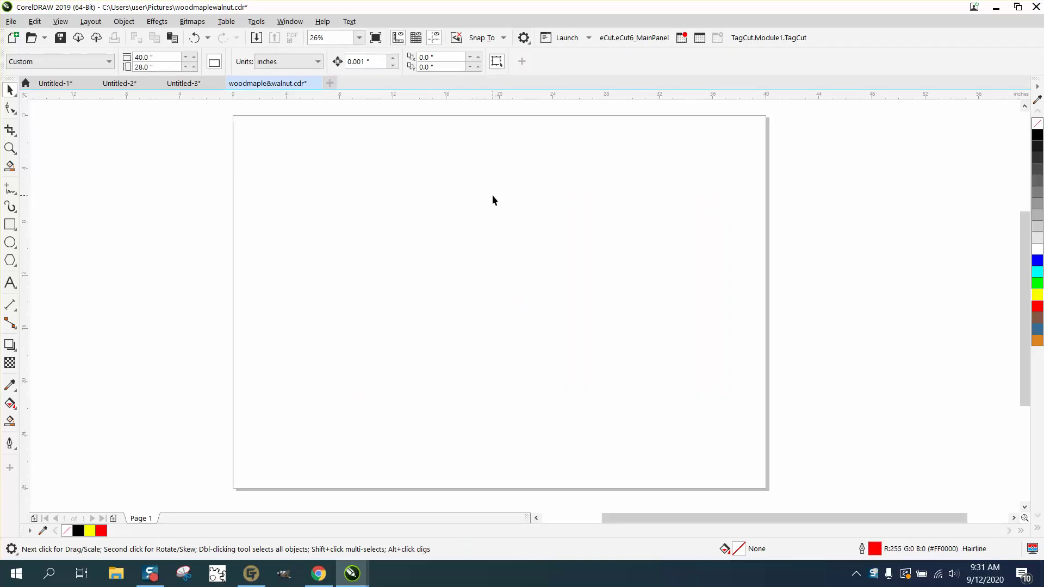
left_click(681, 38)
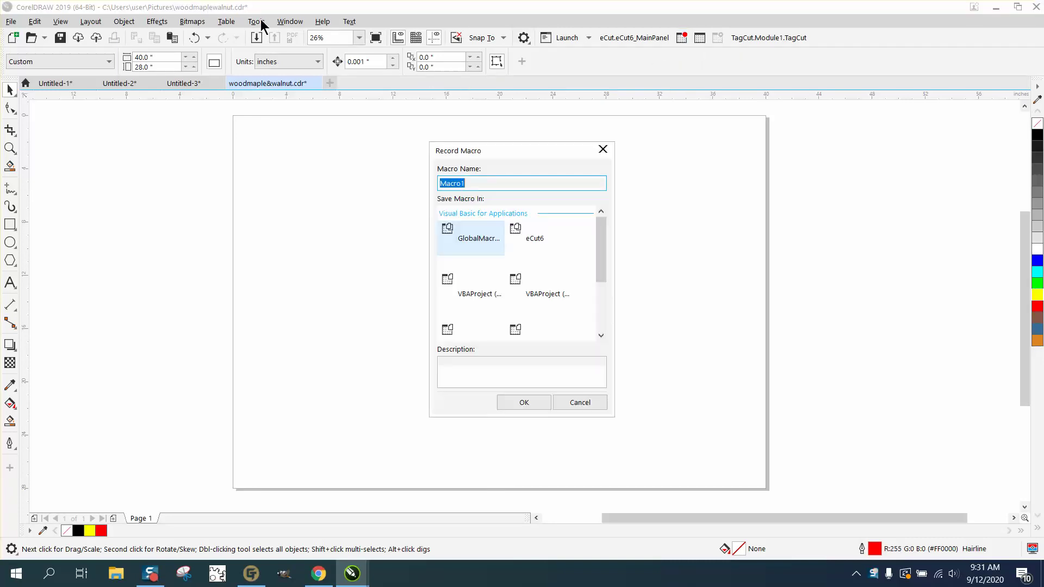
left_click(562, 402)
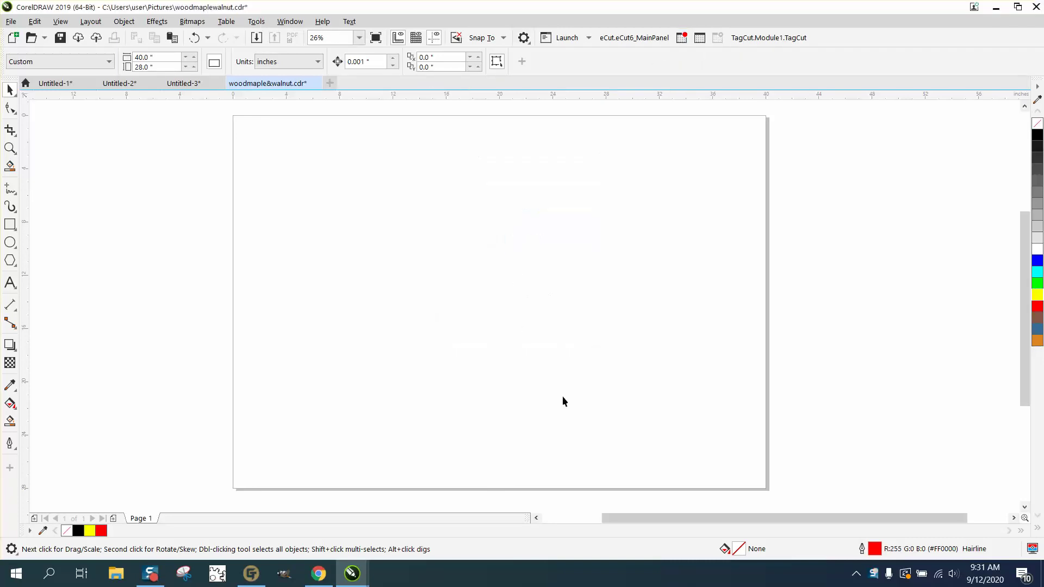
left_click(254, 23)
mouse_move(285, 87)
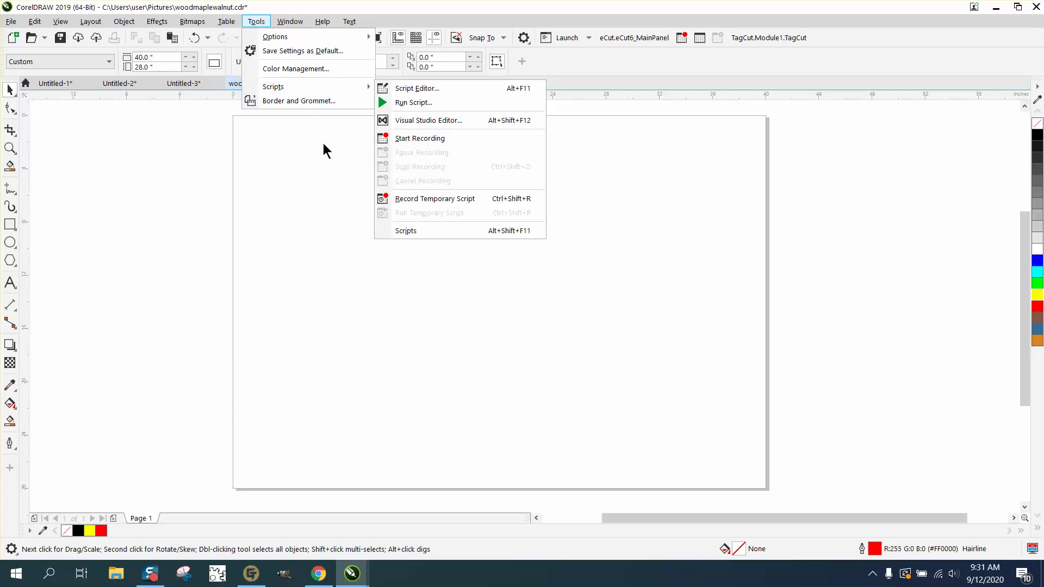
left_click(680, 39)
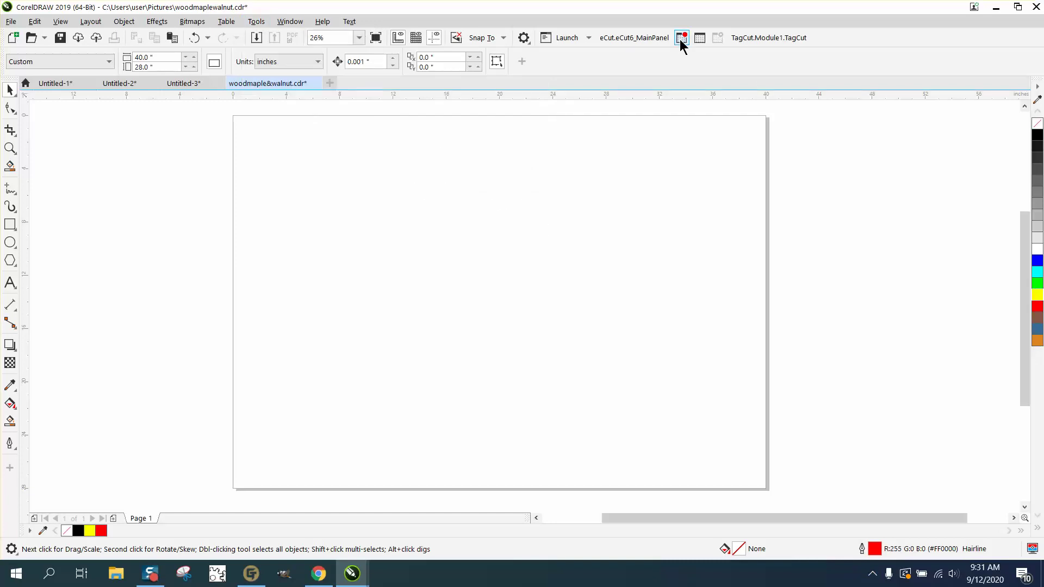
Start recording a new macro named wood, saved in GlobalMacros
left_click(680, 39)
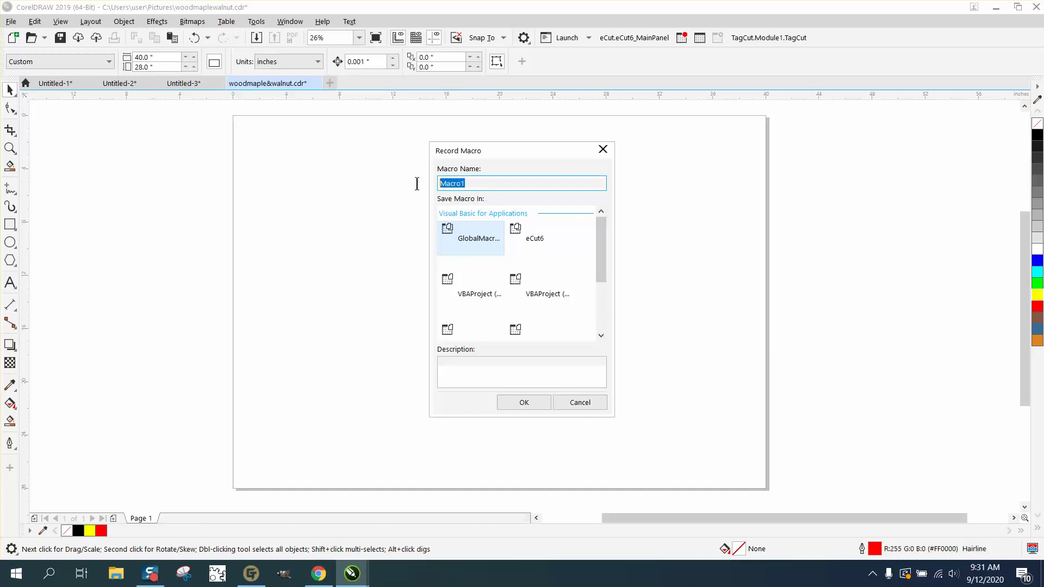
type("wood")
left_click(533, 403)
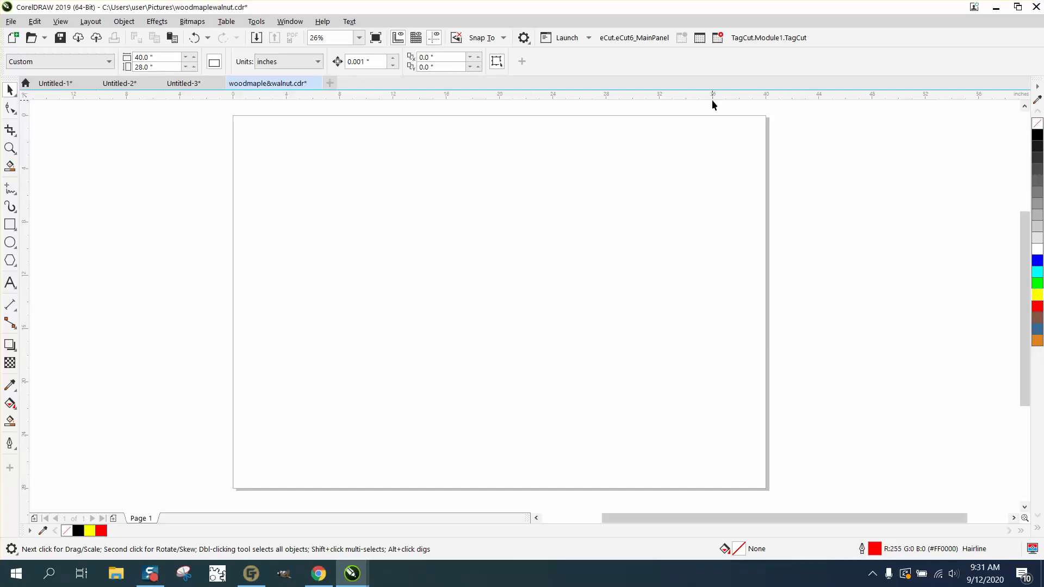
Open woodmaple&walnut.cdr from the Pictures folder, reverting to the saved version, and stop recording the macro
left_click(11, 21)
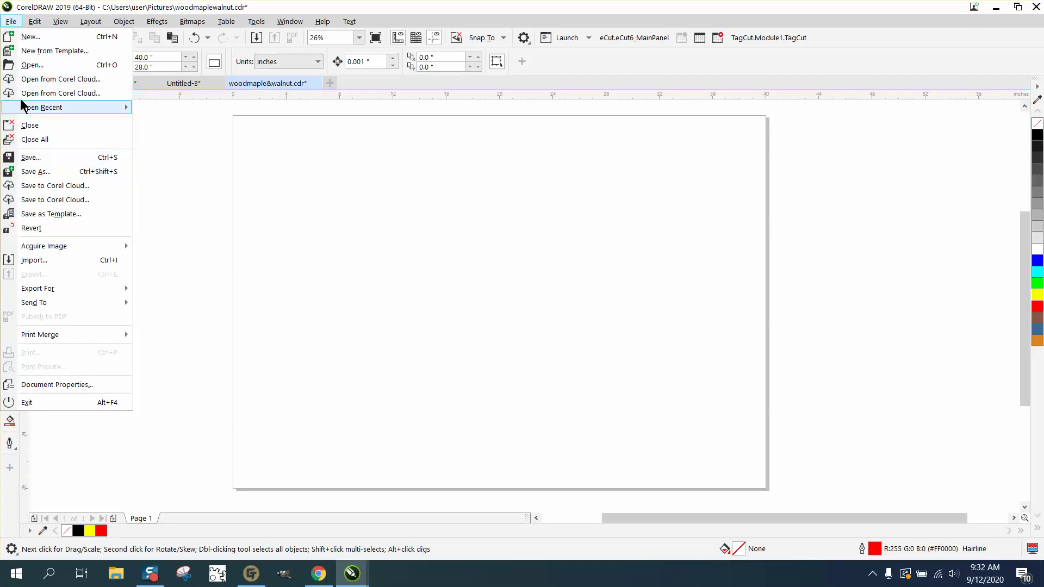
left_click(58, 83)
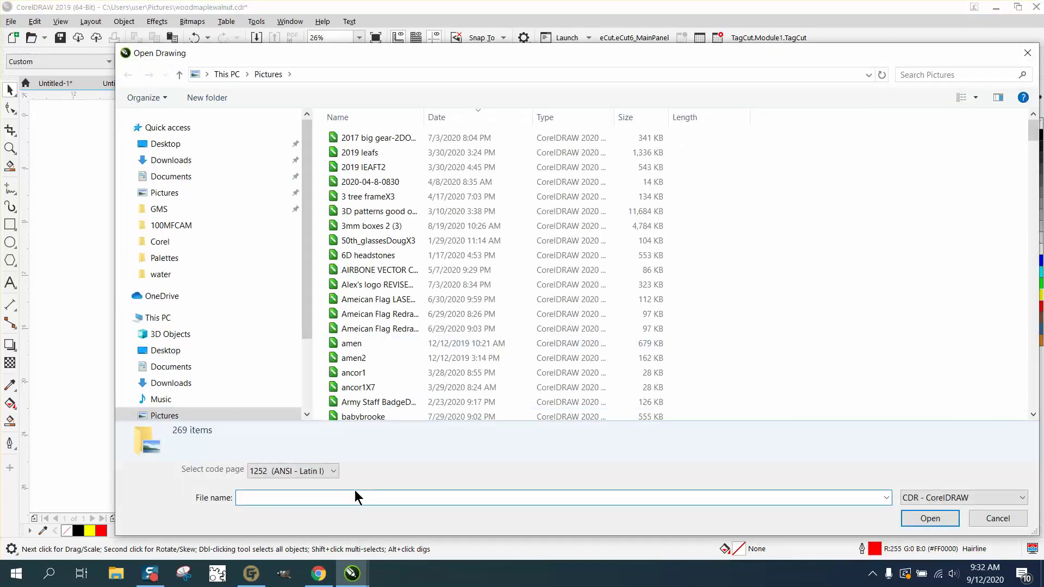
type("woo")
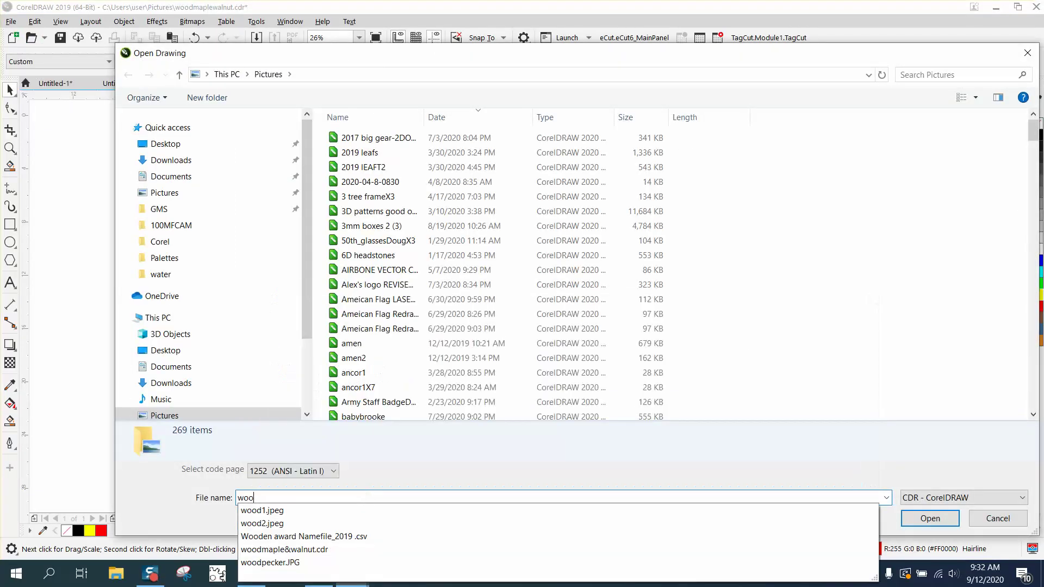
left_click(332, 550)
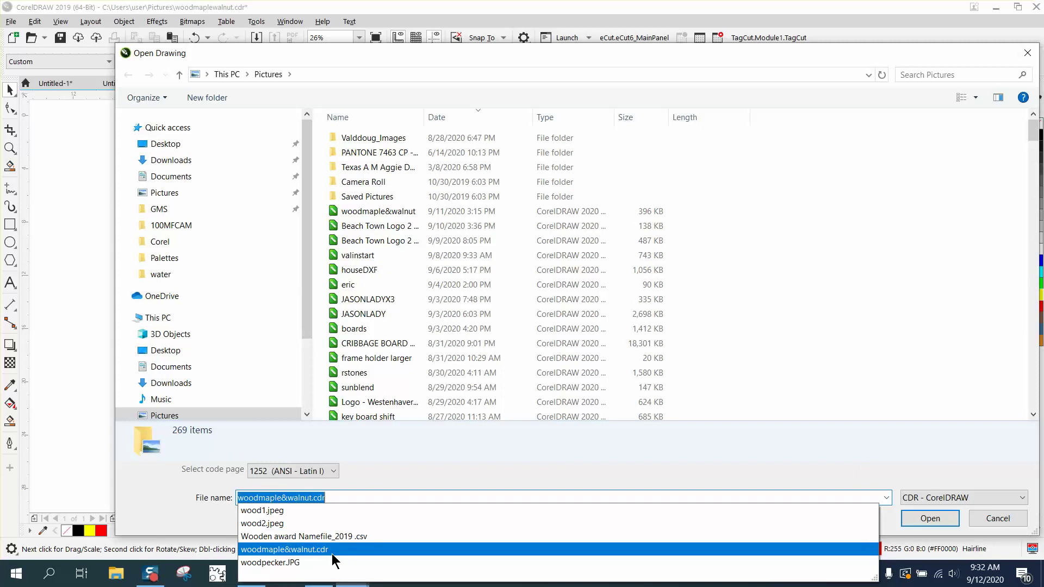
left_click(929, 517)
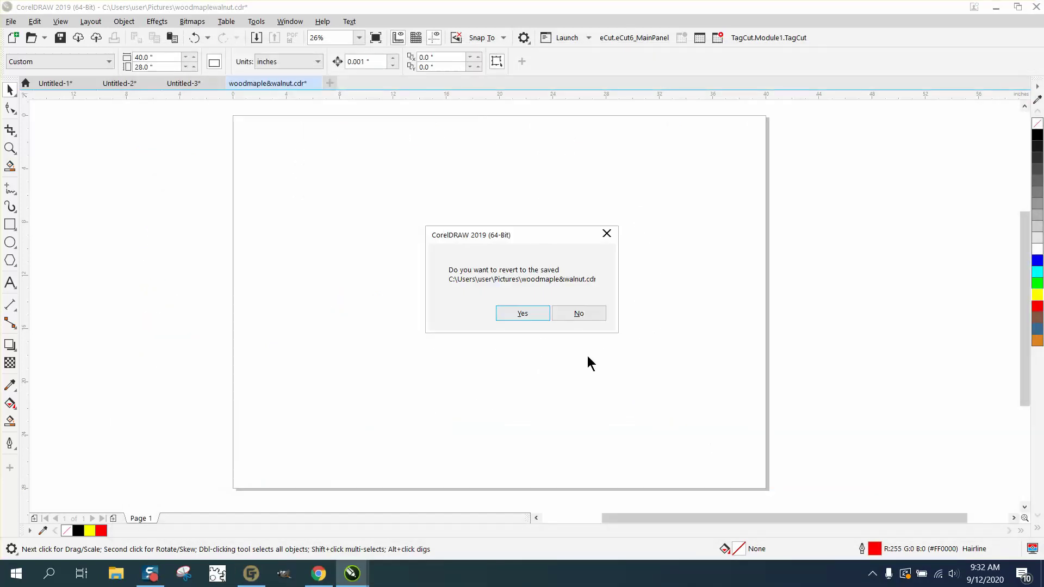
left_click(533, 318)
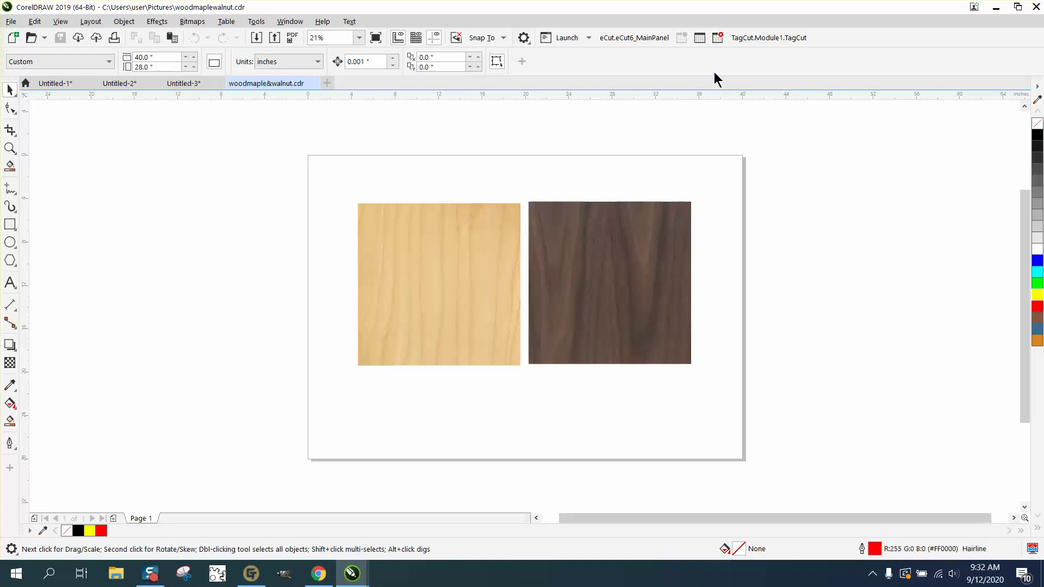
left_click(718, 37)
Delete the maple and walnut images and run the recorded wood macro from GlobalMacros
left_click(517, 259)
key("Delete")
left_click(589, 261)
key("Delete")
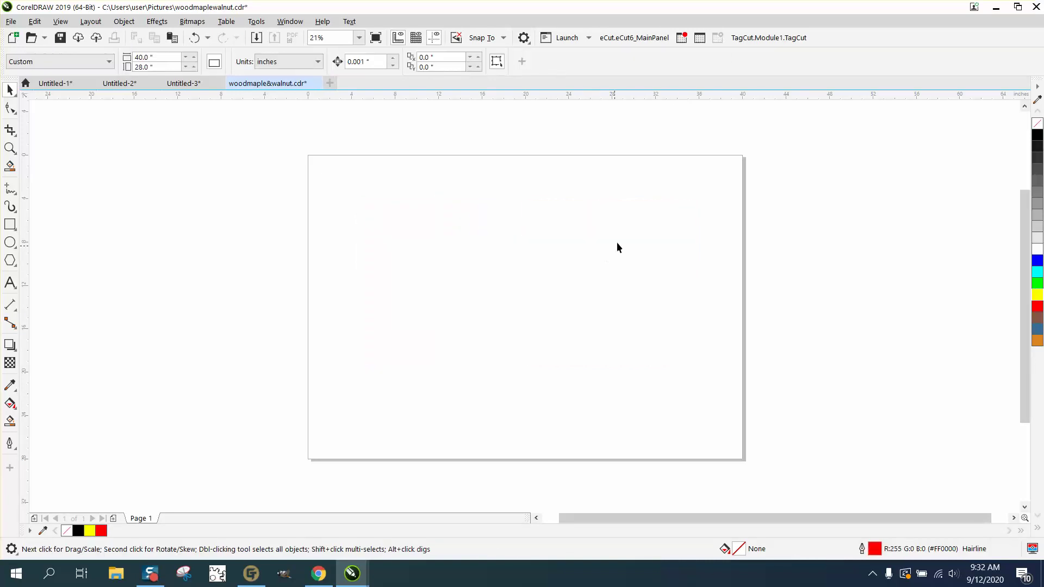
left_click(700, 38)
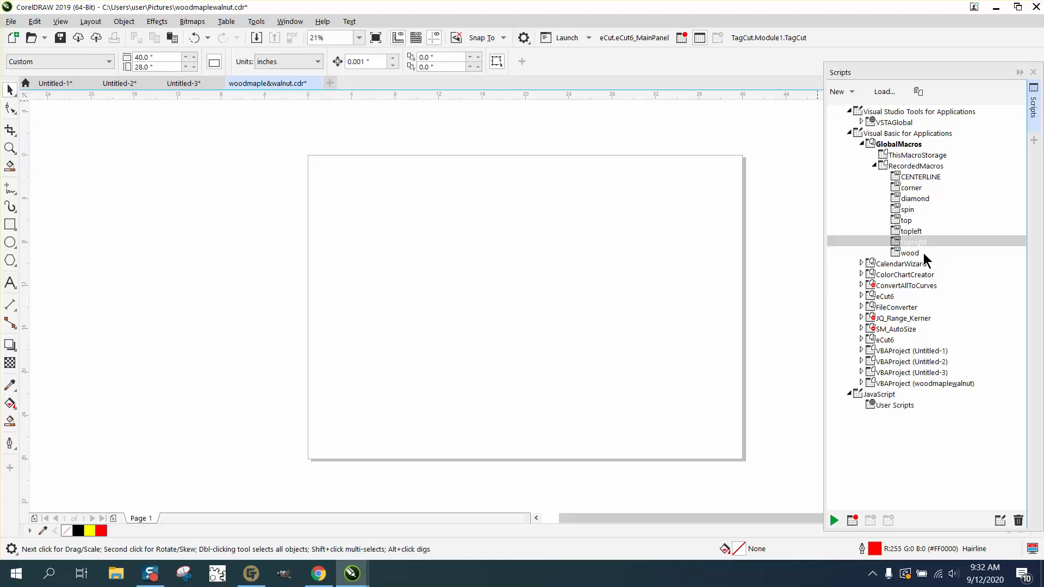
left_click(912, 253)
double_click(912, 253)
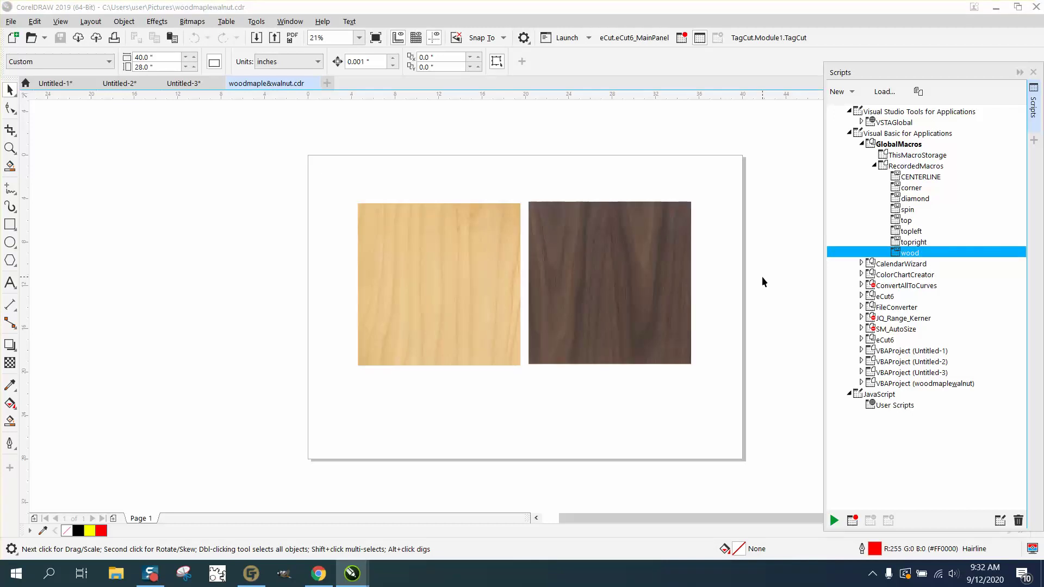
Clear the page by deleting the maple image and the walnut image
left_click(518, 276)
key("Delete")
left_click(588, 275)
key("Delete")
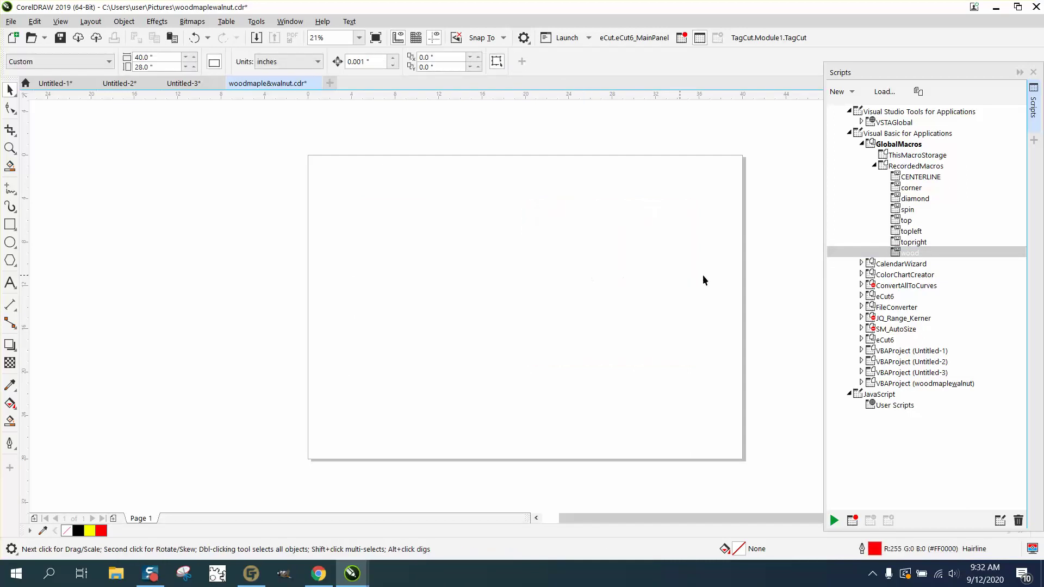
Assign Alt+W as the keyboard shortcut of the wood macro, accept the customization, and close the Scripts docker
right_click(912, 252)
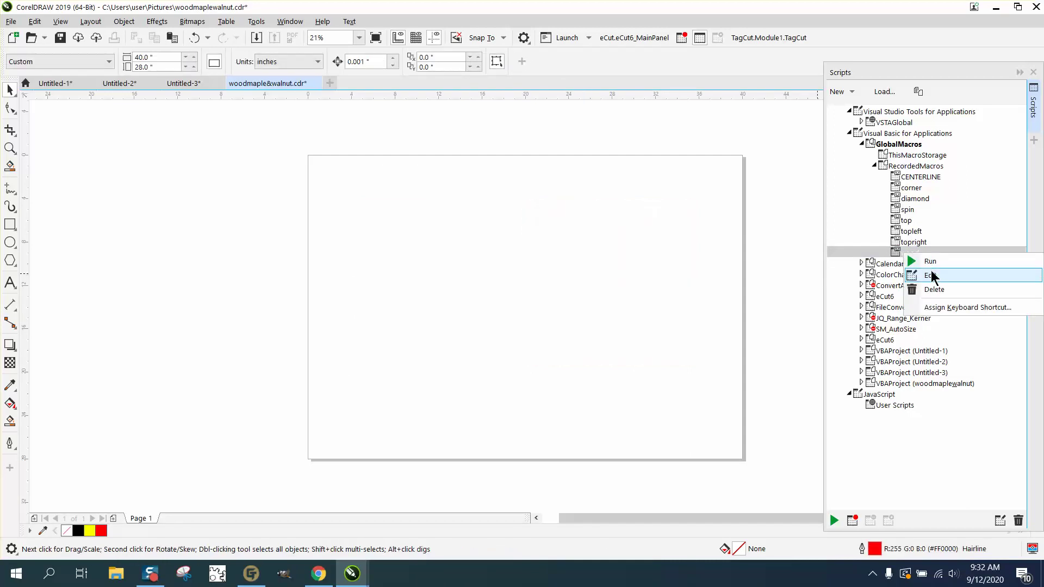
left_click(940, 308)
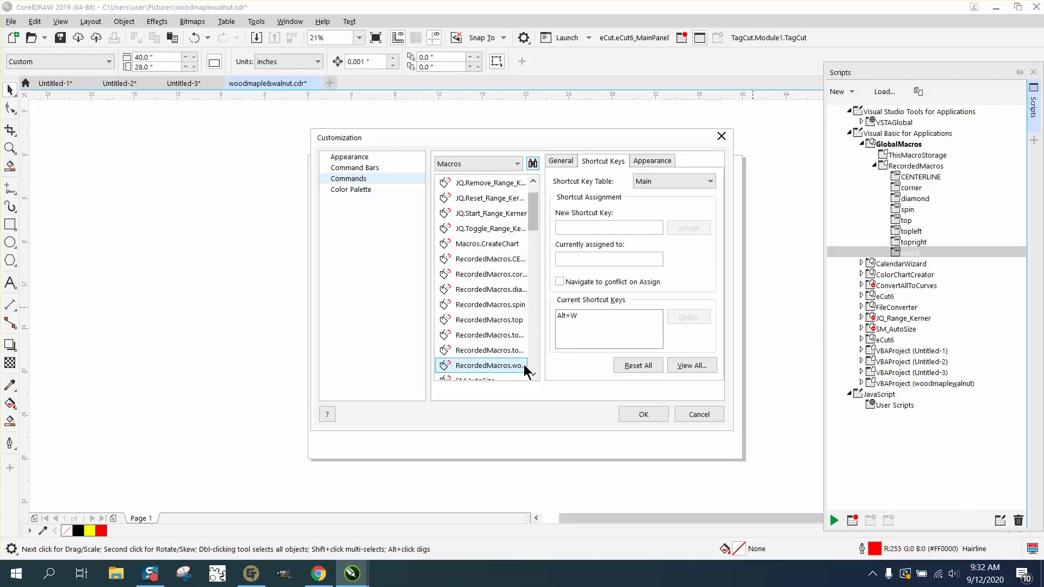
left_click(579, 225)
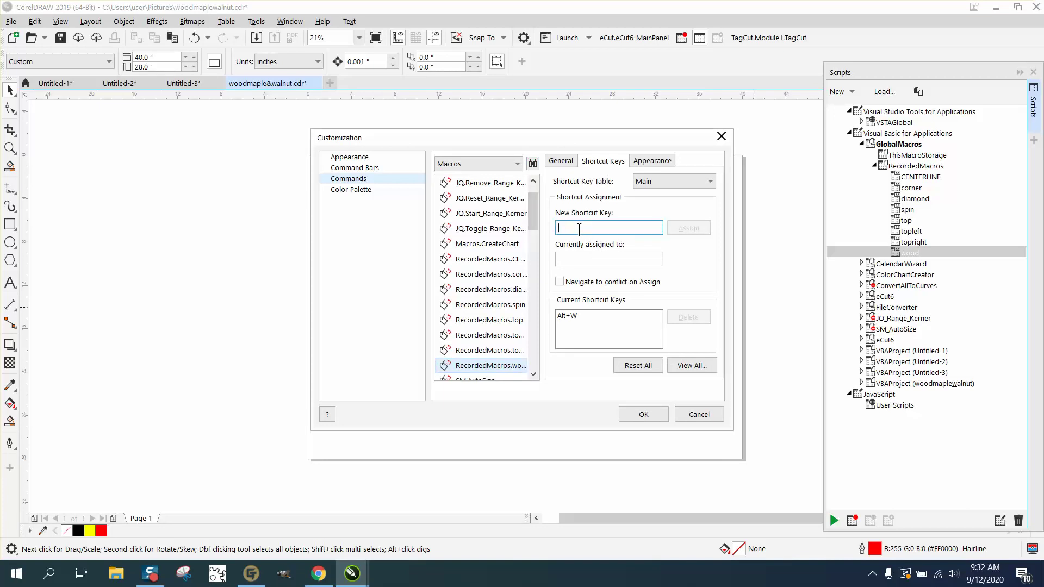
key("ctrl+w")
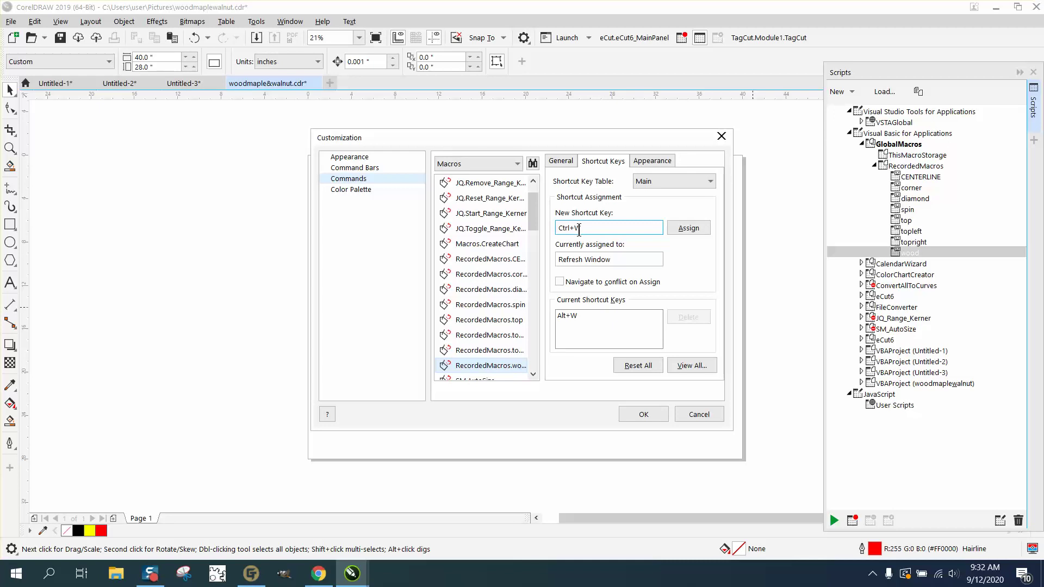
left_click(589, 226)
key("BackSpace")
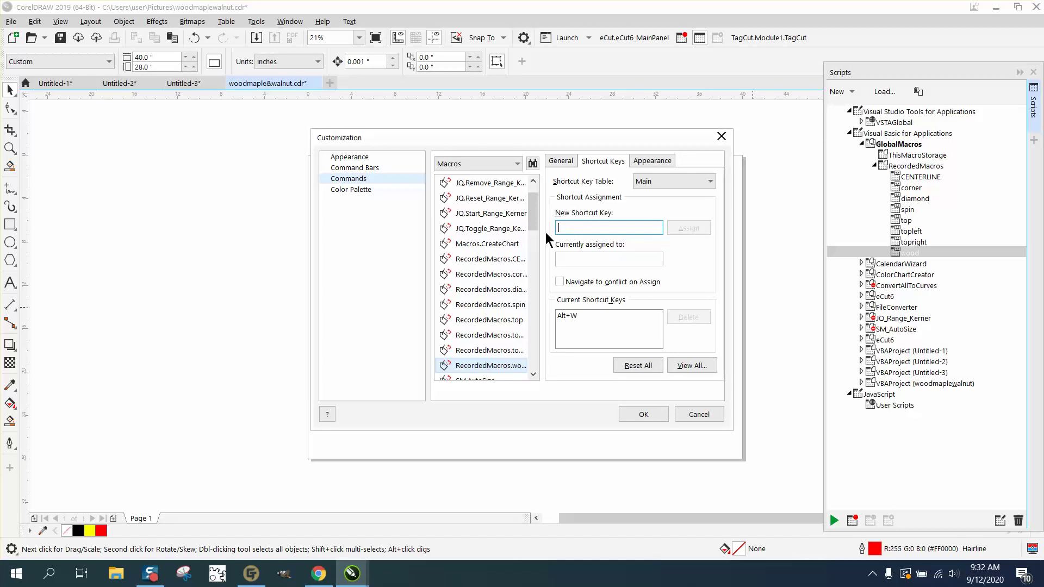
key("alt+w")
left_click(691, 231)
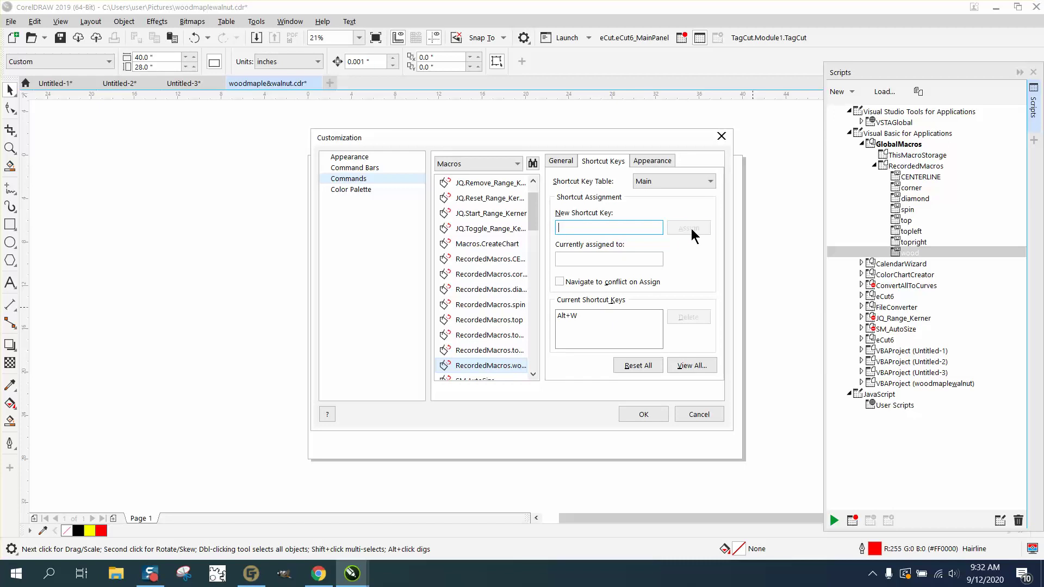
left_click(651, 416)
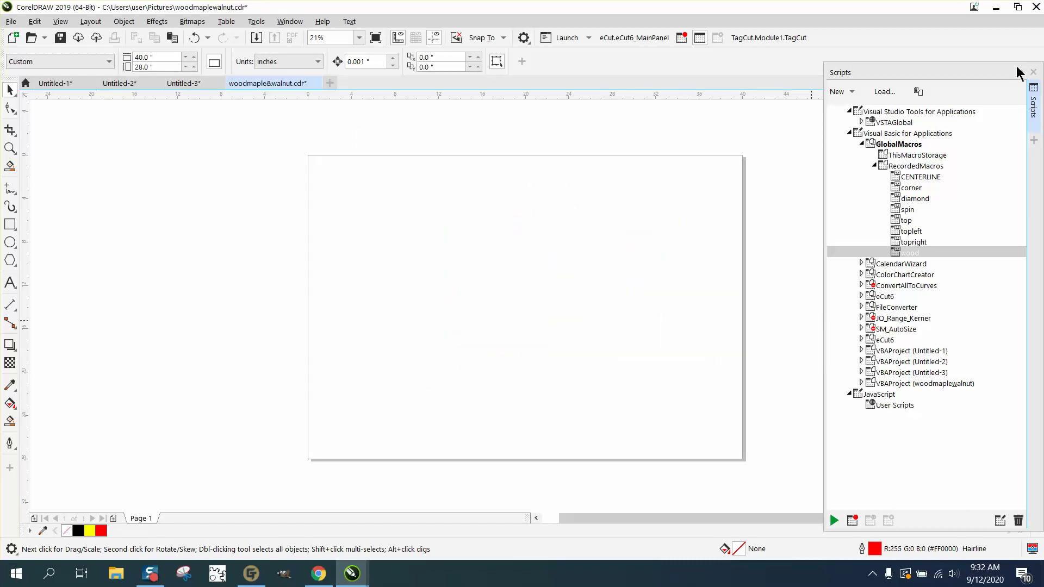
left_click(1033, 72)
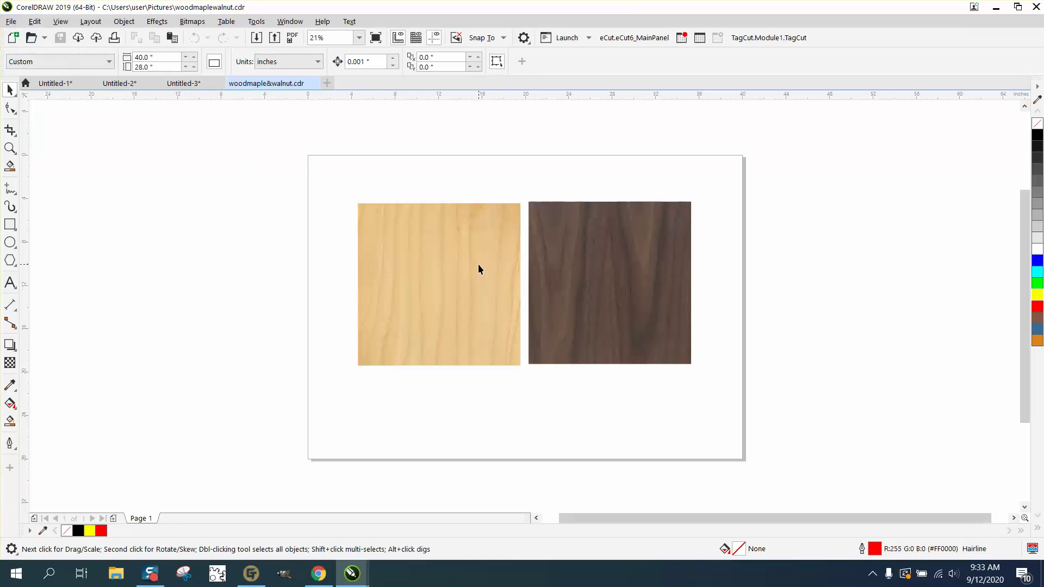
Delete both wood images together and bring them back onto the page
left_click_drag(329, 197, 735, 430)
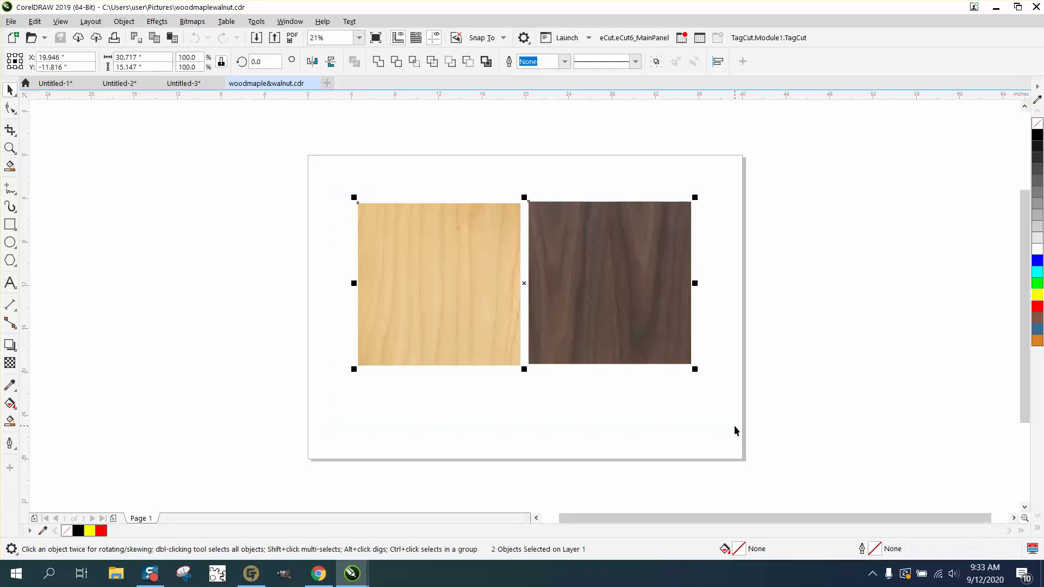
key("Delete")
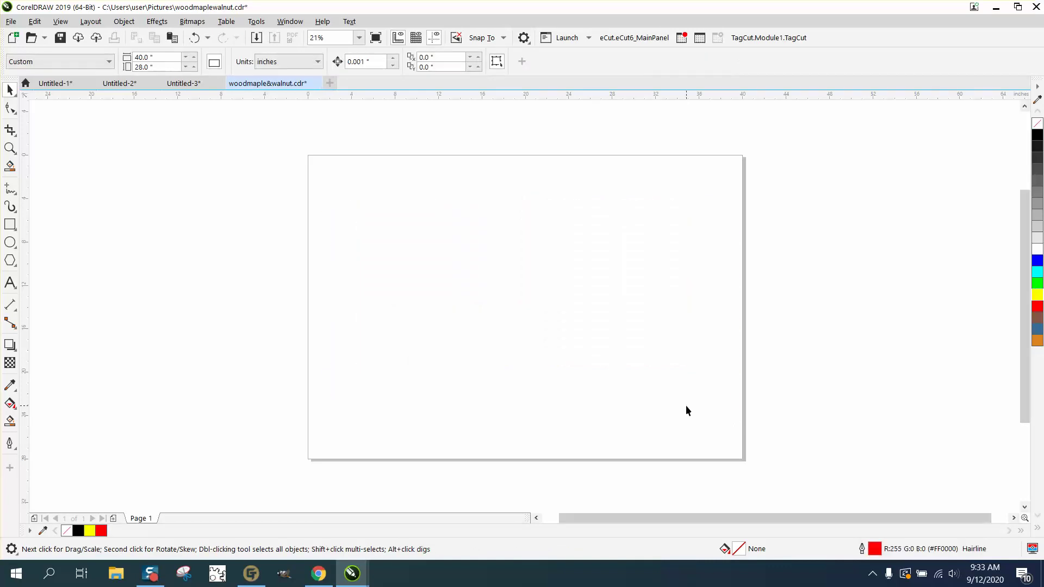
key("ctrl+z")
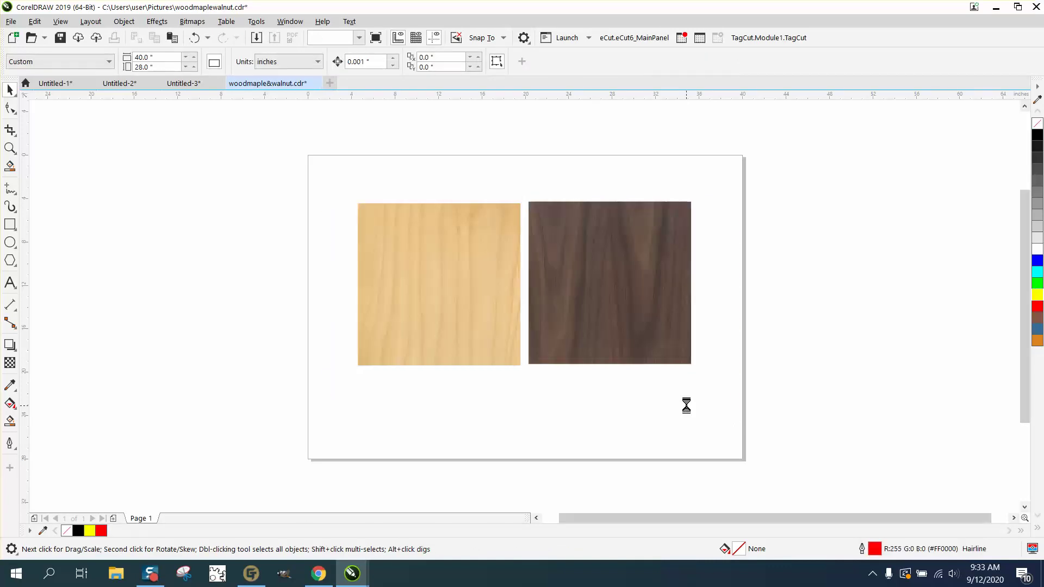
Move the walnut image off the page to its right and the maple image to about the middle of the page
left_click(561, 251)
left_click_drag(569, 254, 836, 267)
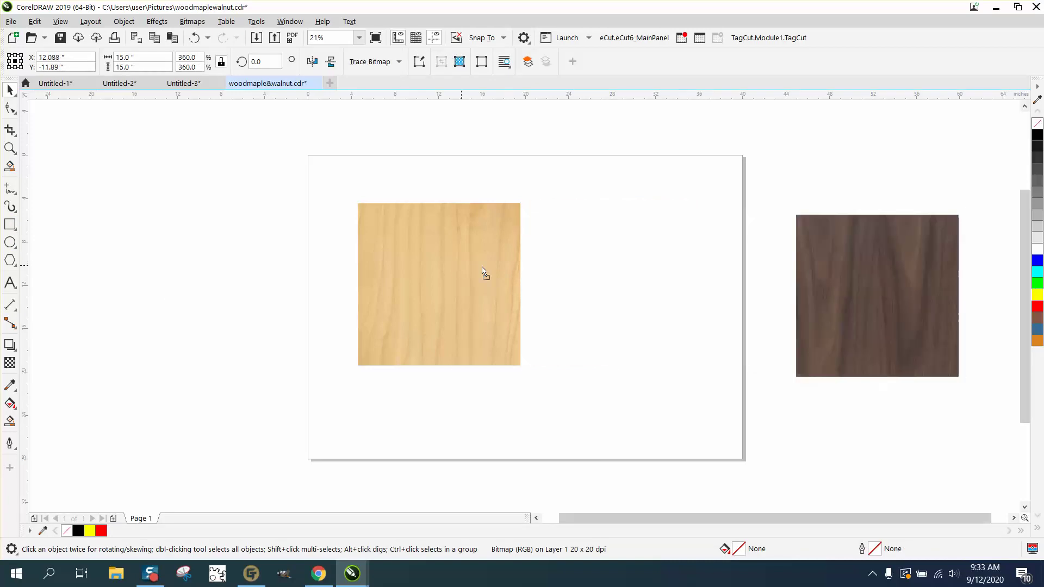
left_click_drag(482, 272, 579, 277)
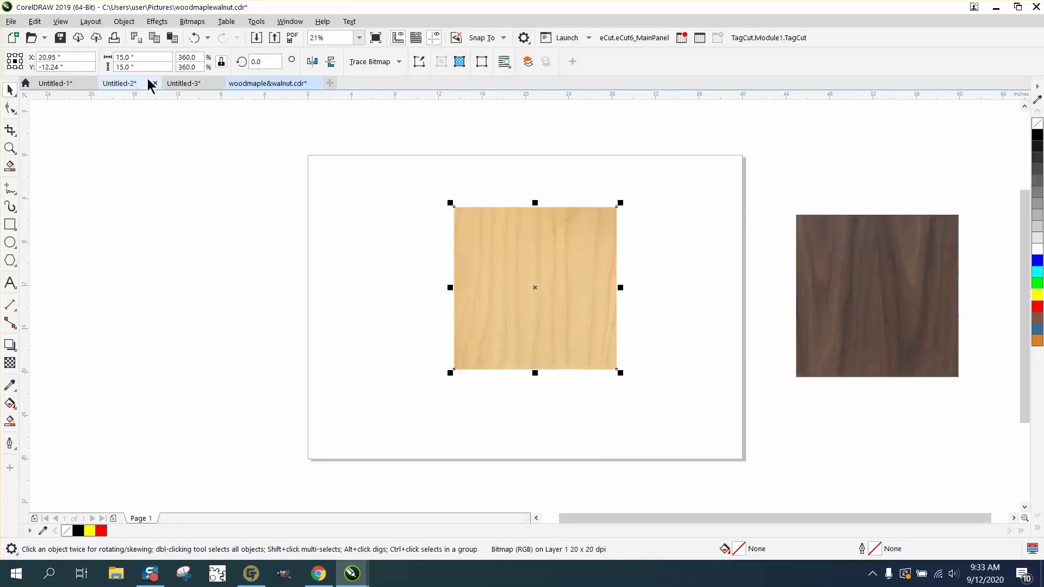
Resize the maple image to 12 by 12 inches
left_click(120, 57)
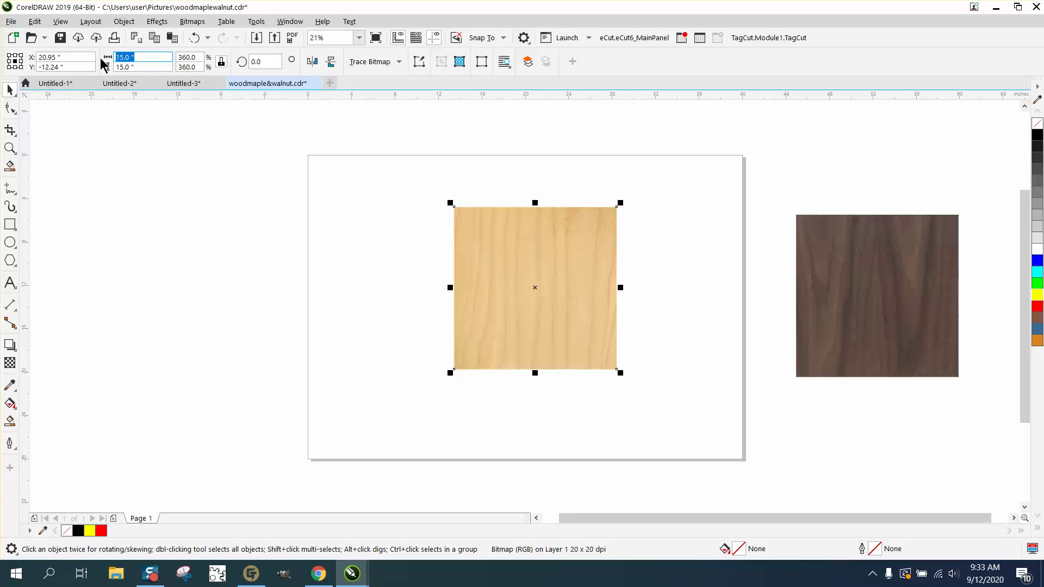
type("12")
type("10")
type("10")
key("Tab")
type("12")
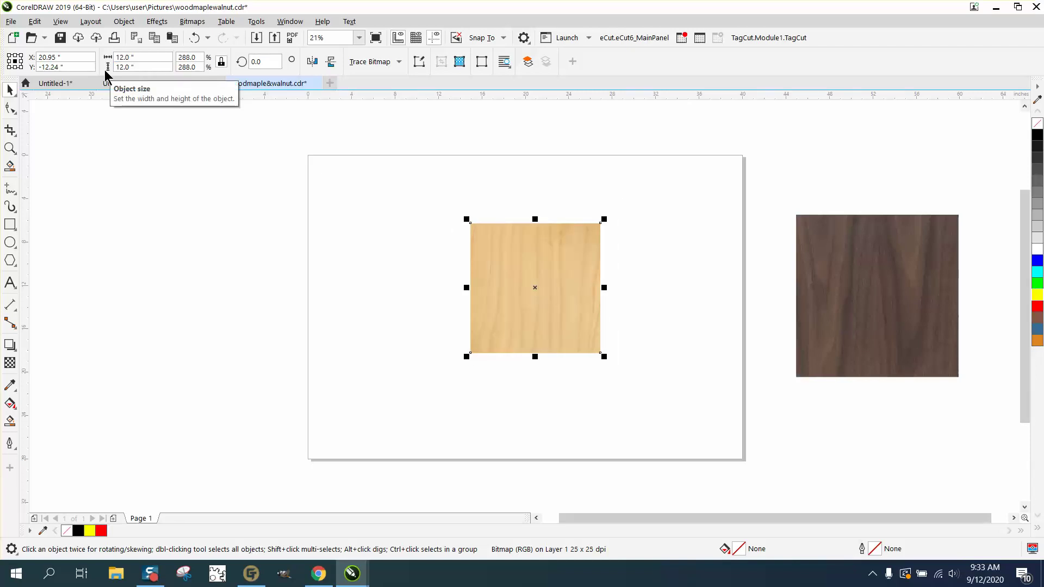
key("Return")
Unlock the maple image's proportions and set only its width to 10 inches
left_click(220, 63)
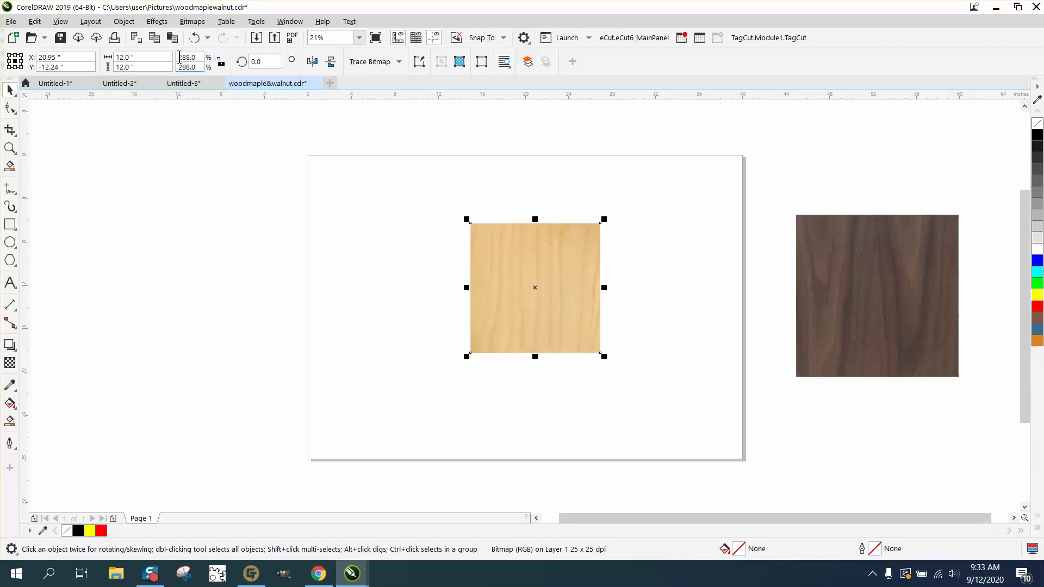
double_click(127, 57)
type("10")
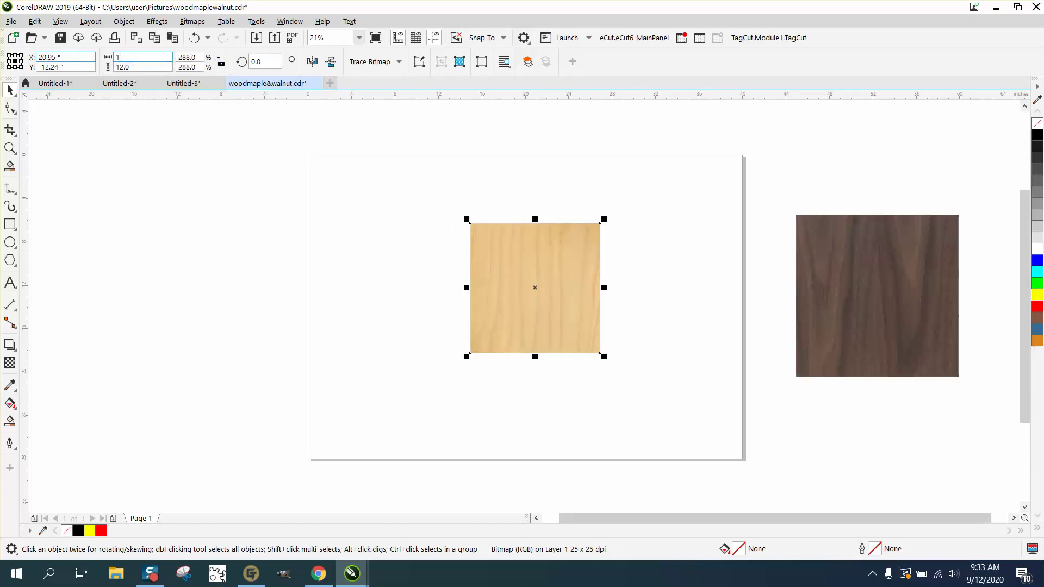
key("Return")
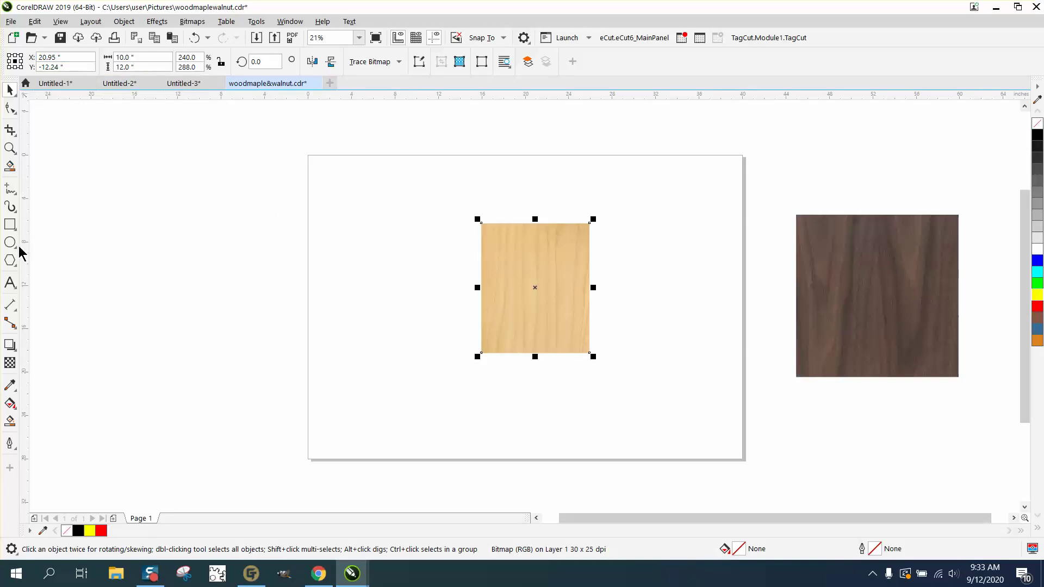
Add the artistic text "Text" to the left of the maple image and enlarge it to about 9 inches wide
left_click(13, 284)
left_click(376, 285)
left_click(365, 289)
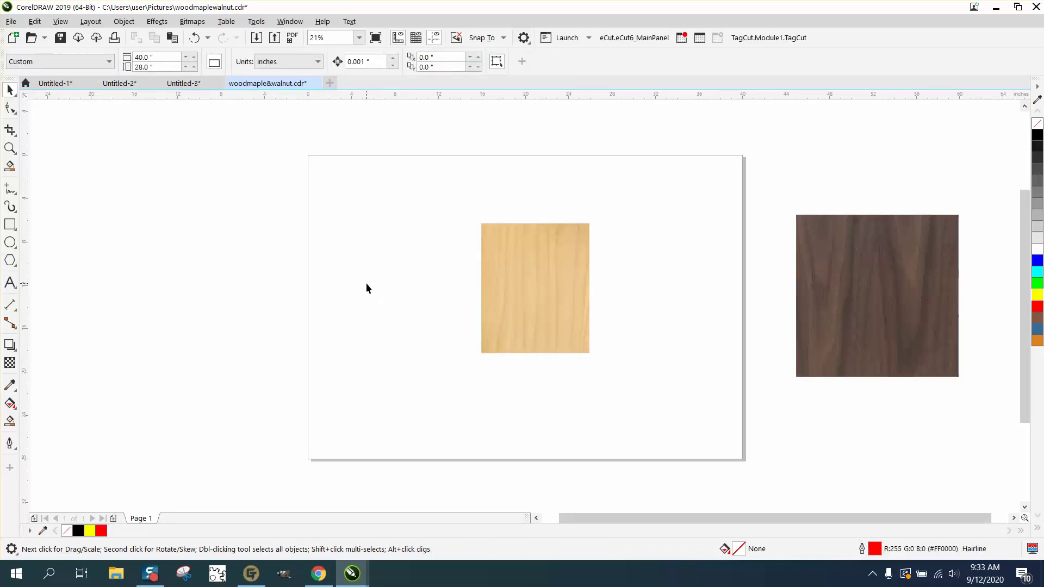
left_click(10, 283)
left_click(328, 287)
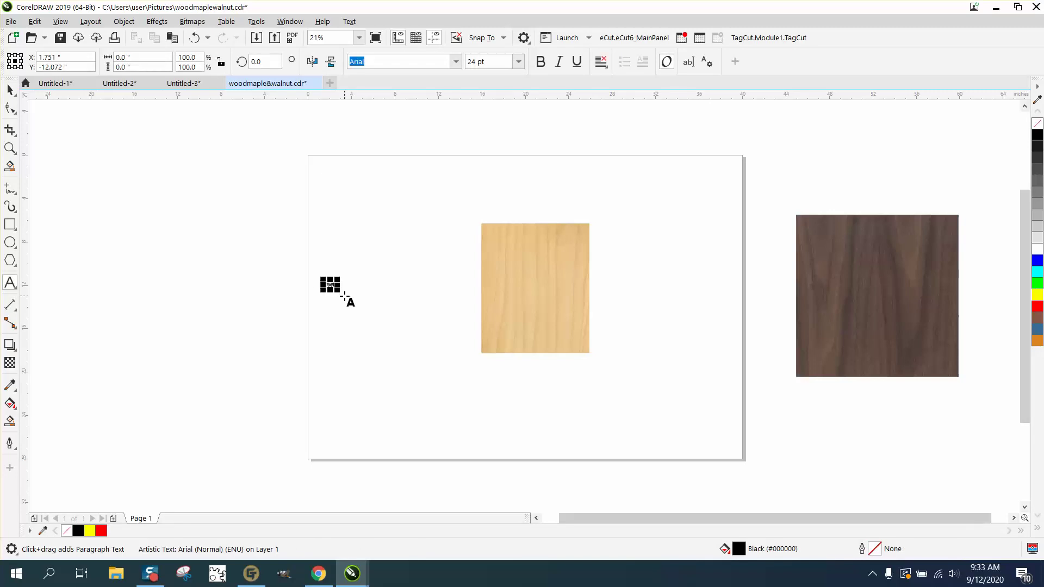
type("Text")
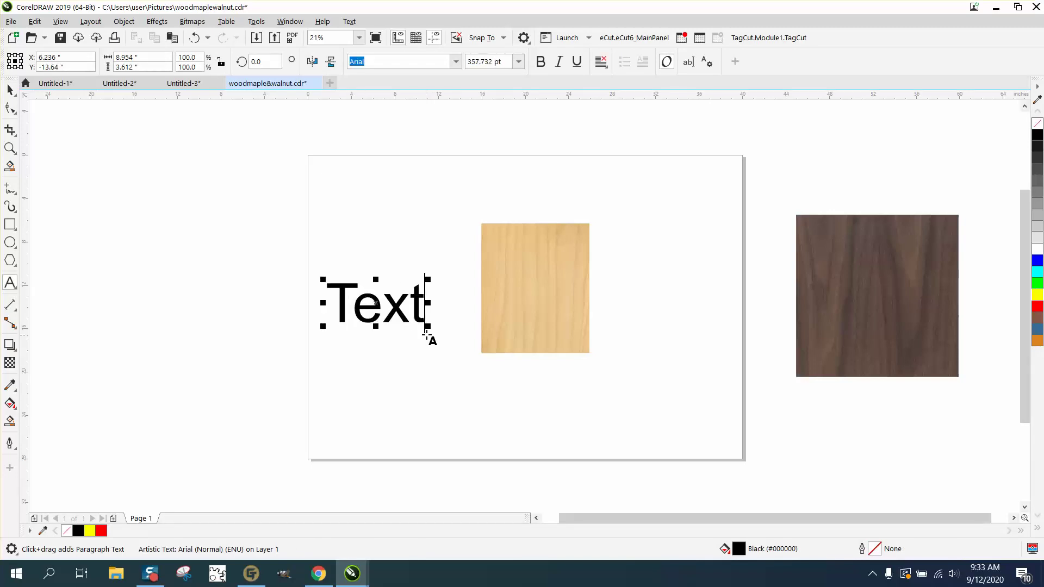
Center the text on the page, and center the maple image on the page behind it
left_click(10, 90)
key("p")
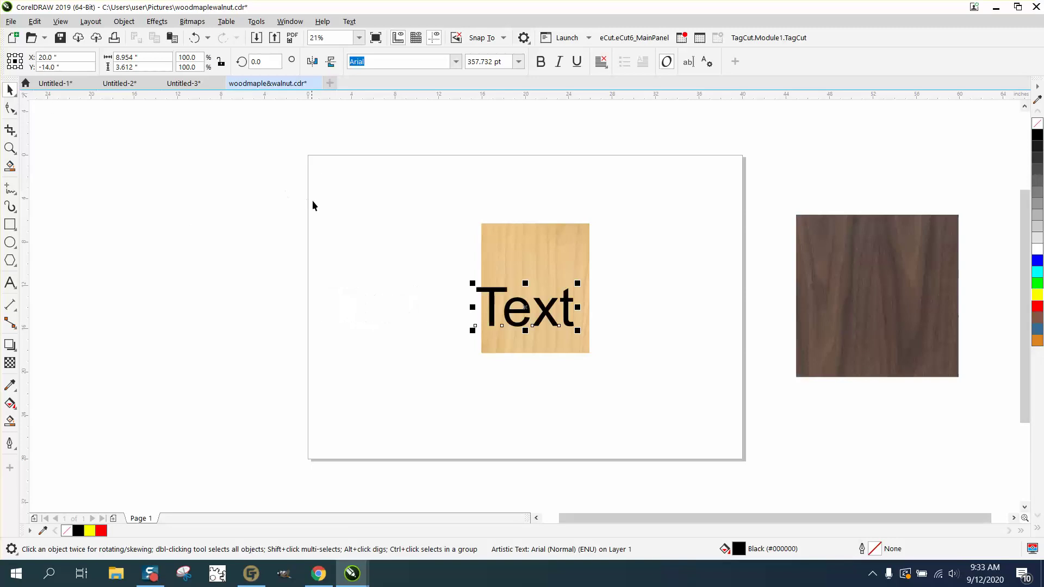
left_click(557, 271)
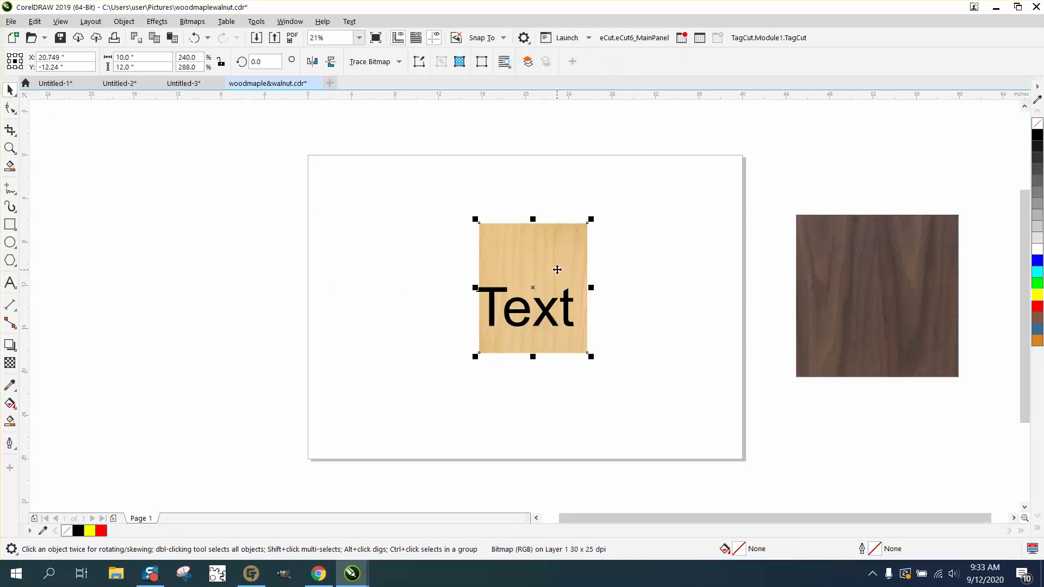
key("p")
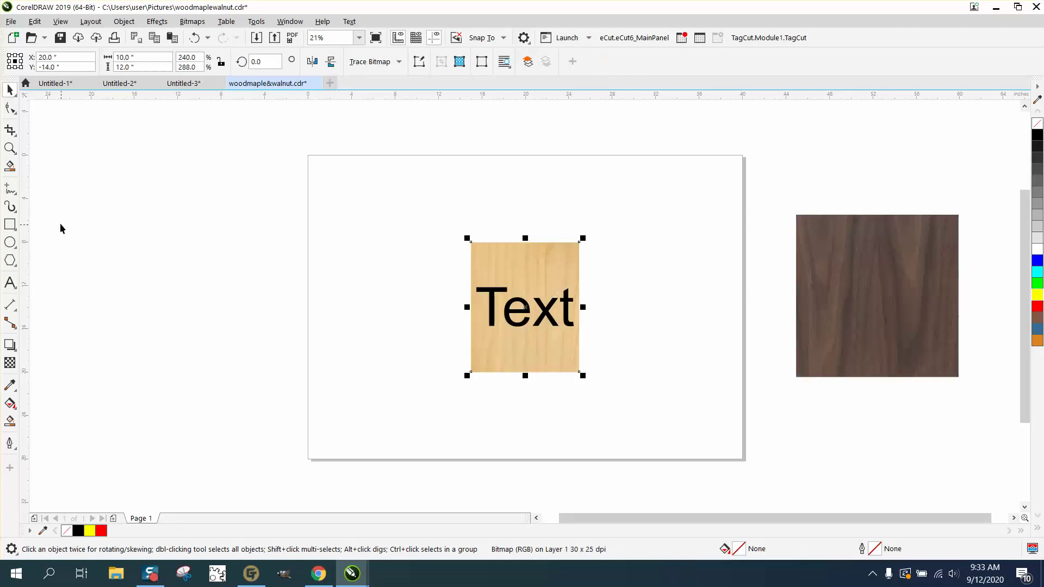
Send the text to the back of the page, behind the maple image
left_click(11, 148)
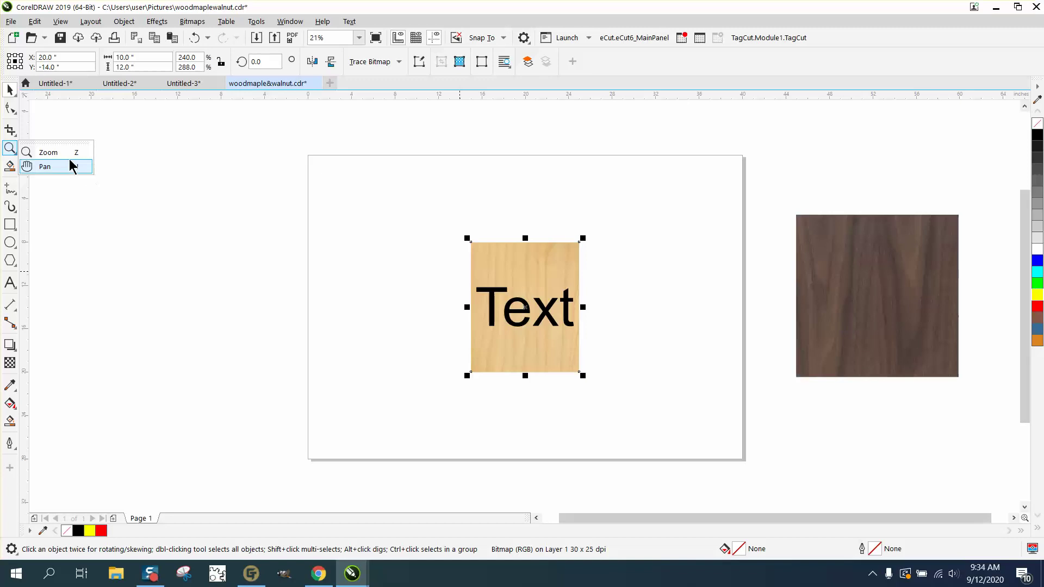
left_click(50, 153)
left_click_drag(478, 253, 664, 414)
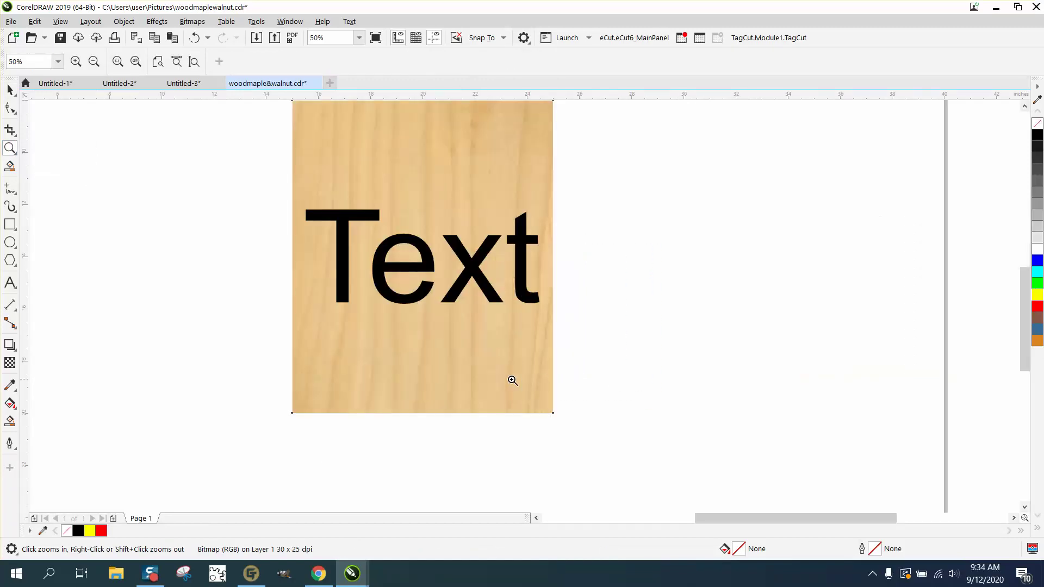
left_click(11, 90)
scroll(661, 250, "down", 2)
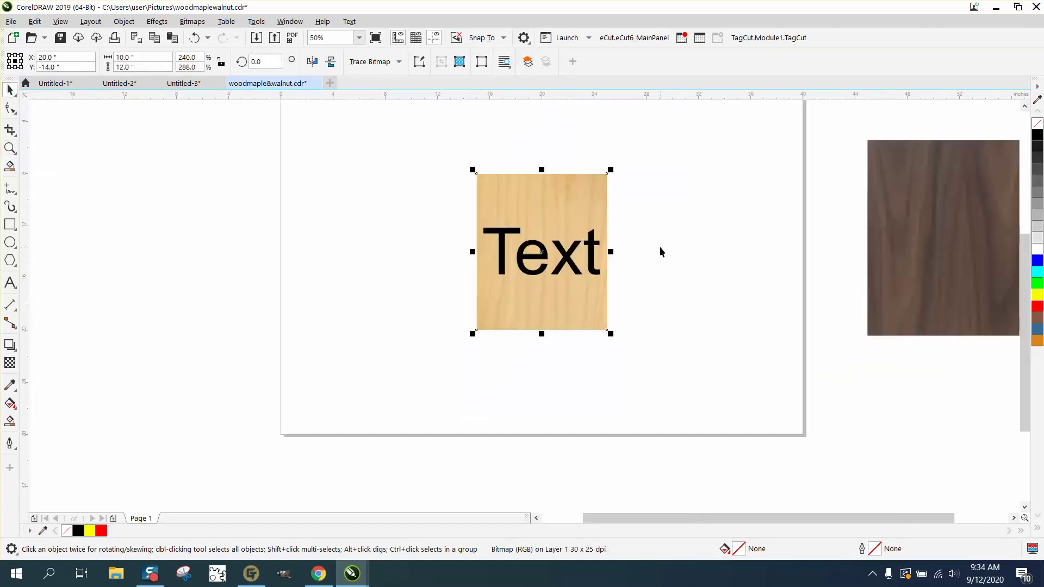
left_click(653, 221)
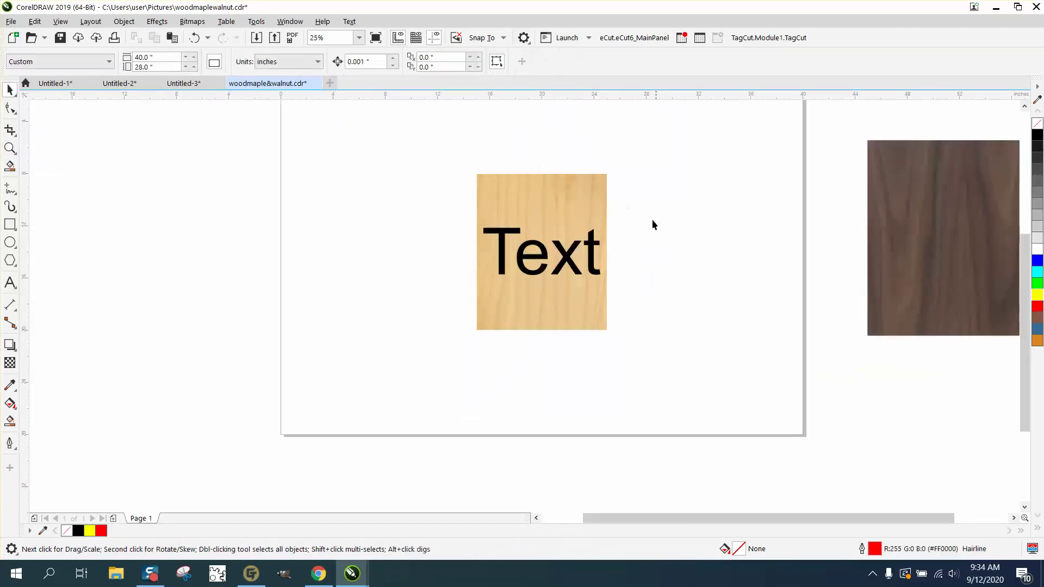
left_click(593, 244)
left_click(128, 24)
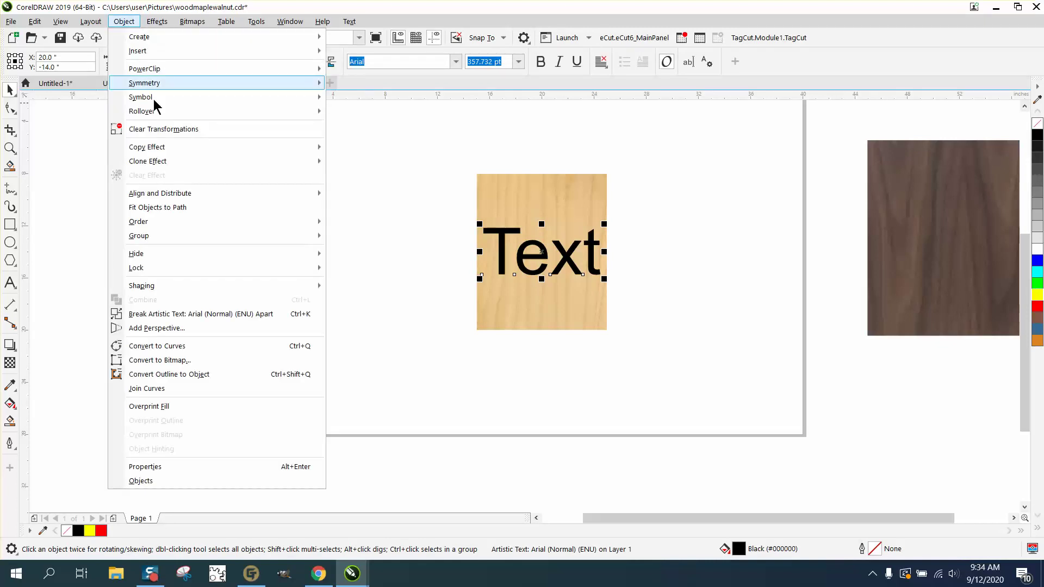
mouse_move(159, 222)
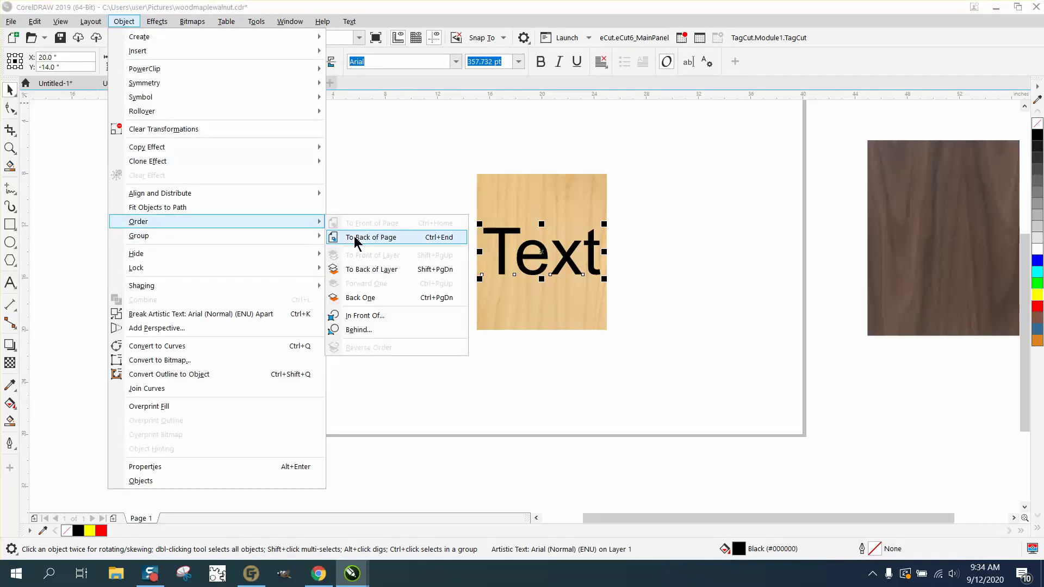
left_click(362, 249)
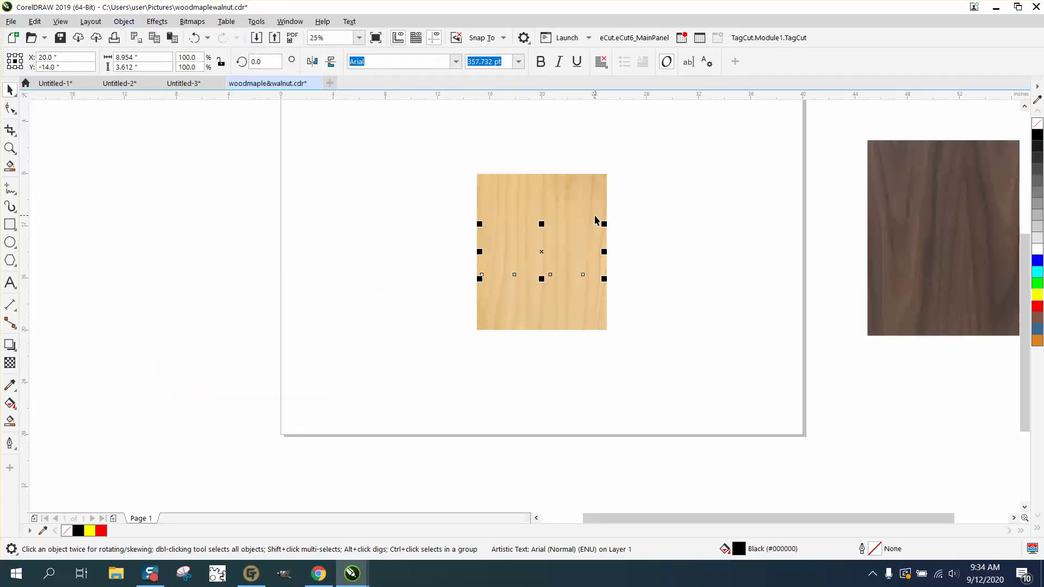
Bring the text to the front of the page, over the maple image
left_click(124, 23)
mouse_move(234, 223)
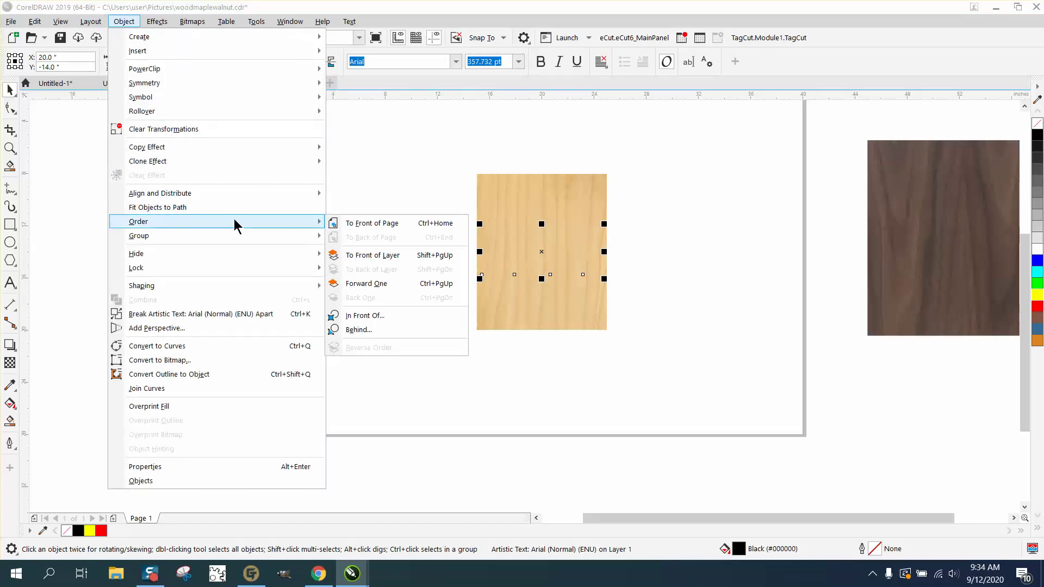
left_click(354, 224)
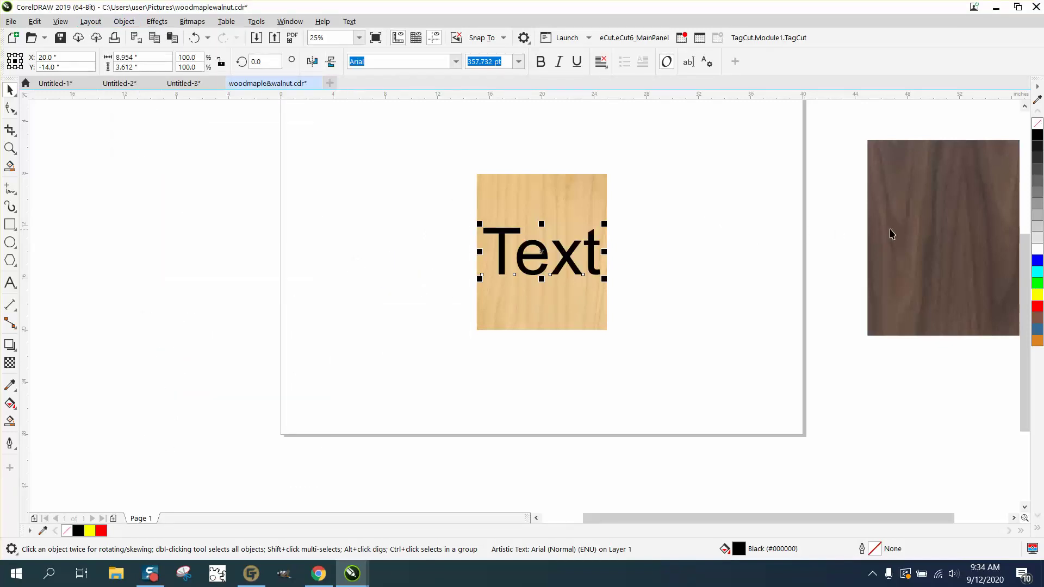
Move the walnut image onto the page overlapping the maple's right edge, and place the text in the empty area left of the maple
mouse_move(891, 232)
left_mouse_down()
mouse_move(725, 261)
mouse_move(571, 254)
mouse_move(704, 249)
mouse_move(704, 218)
left_mouse_up()
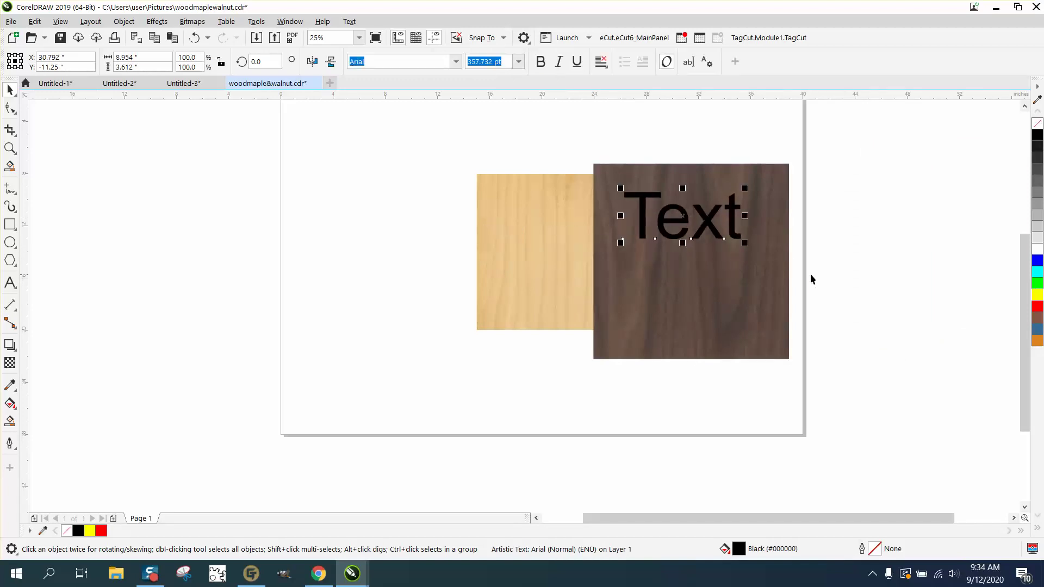
left_click_drag(705, 225, 390, 227)
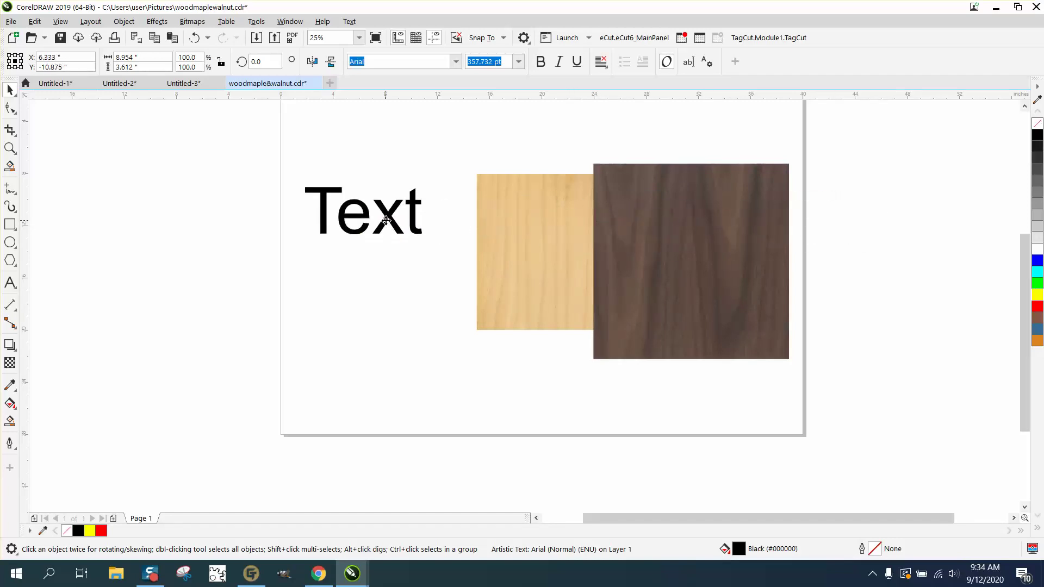